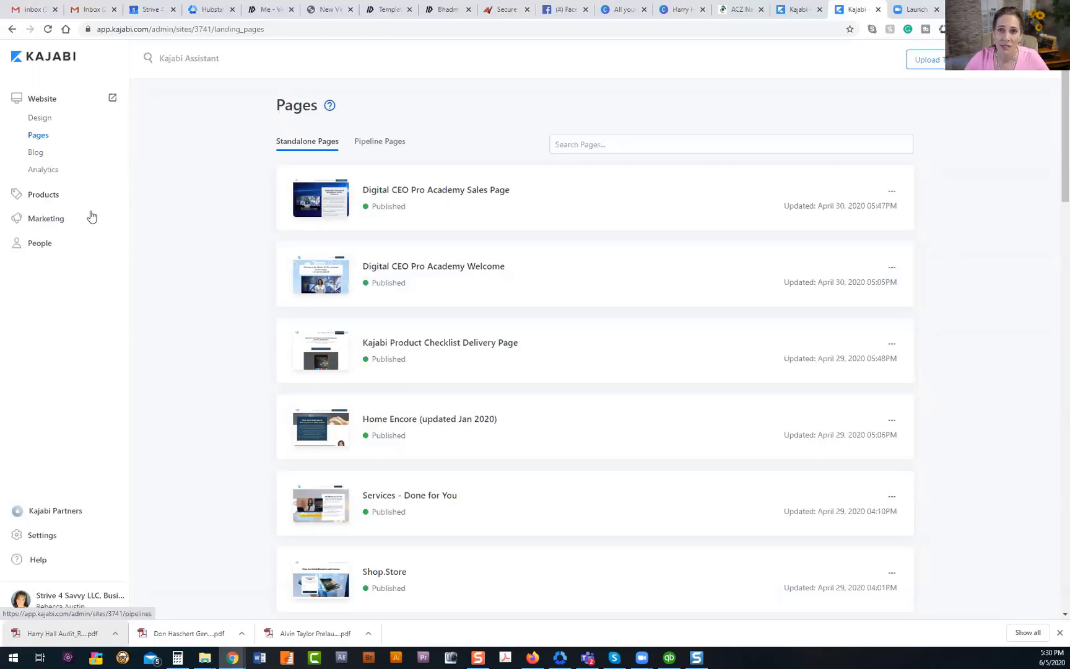
Look through the full list of standalone website pages to see how the published and draft pages are listed.
left_click(208, 62)
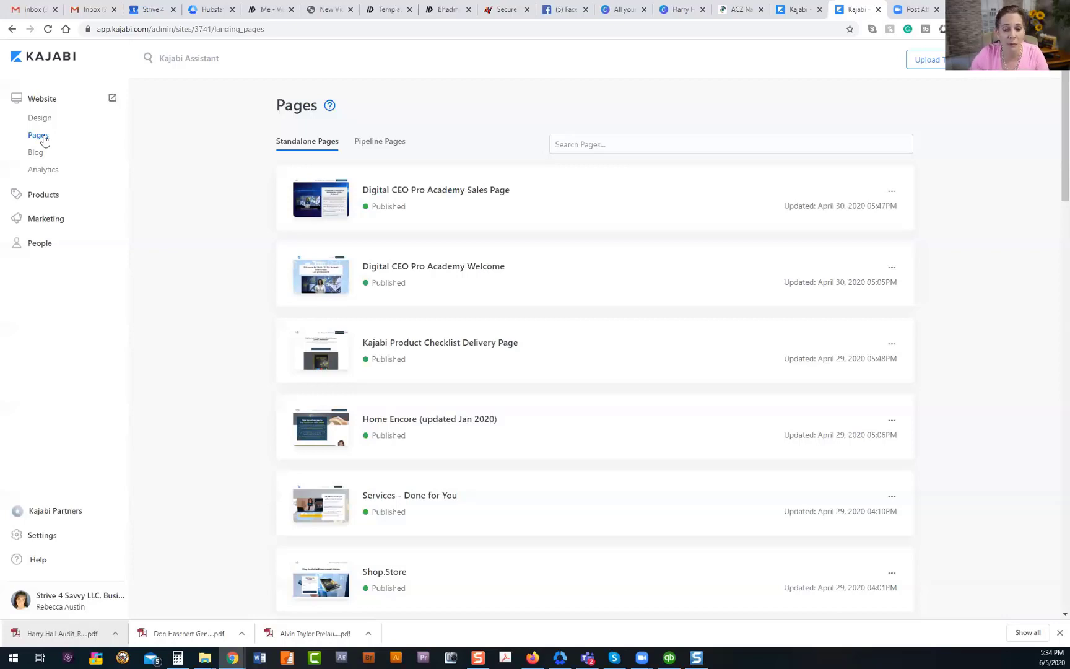
mouse_move(767, 175)
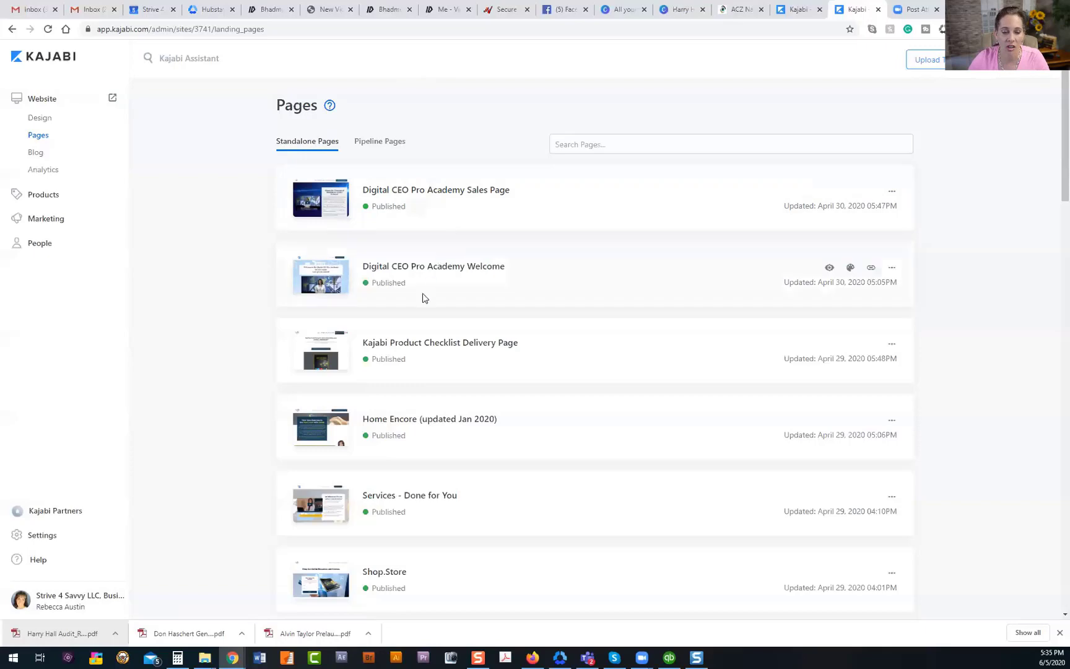
scroll(466, 270, "down", 2)
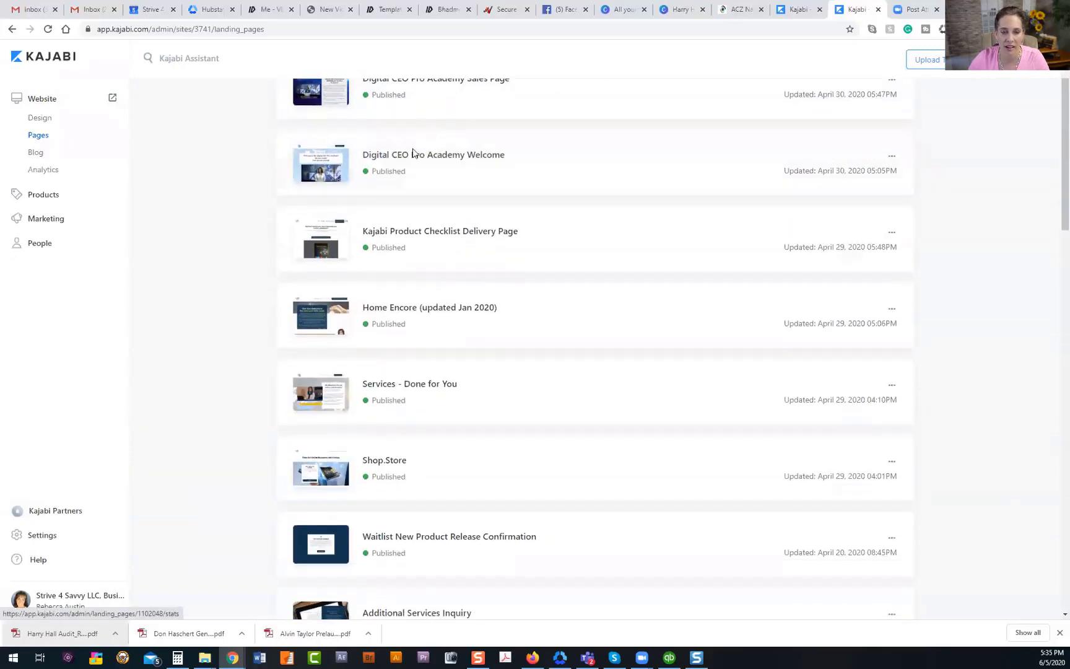
scroll(421, 203, "down", 12)
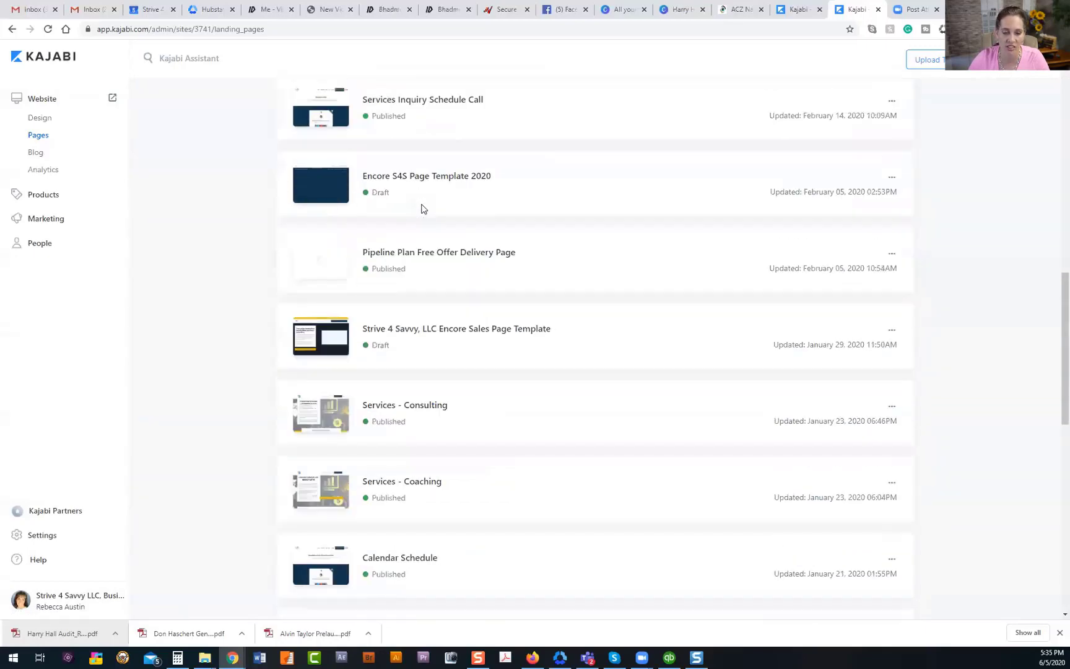
scroll(423, 209, "down", 8)
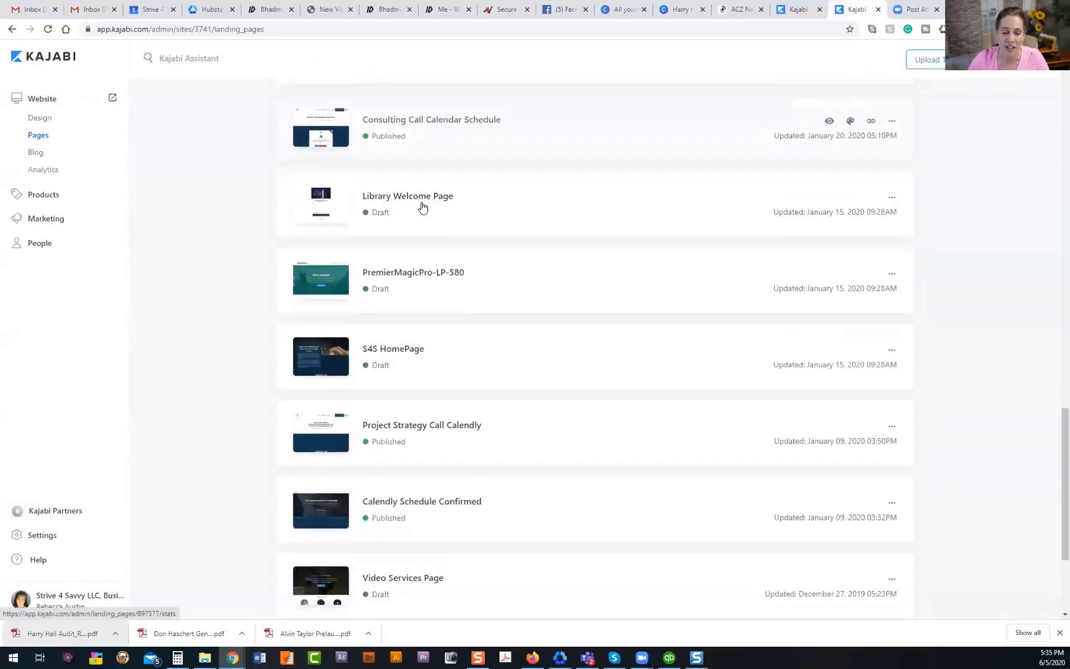
scroll(423, 207, "down", 3)
scroll(423, 206, "up", 6)
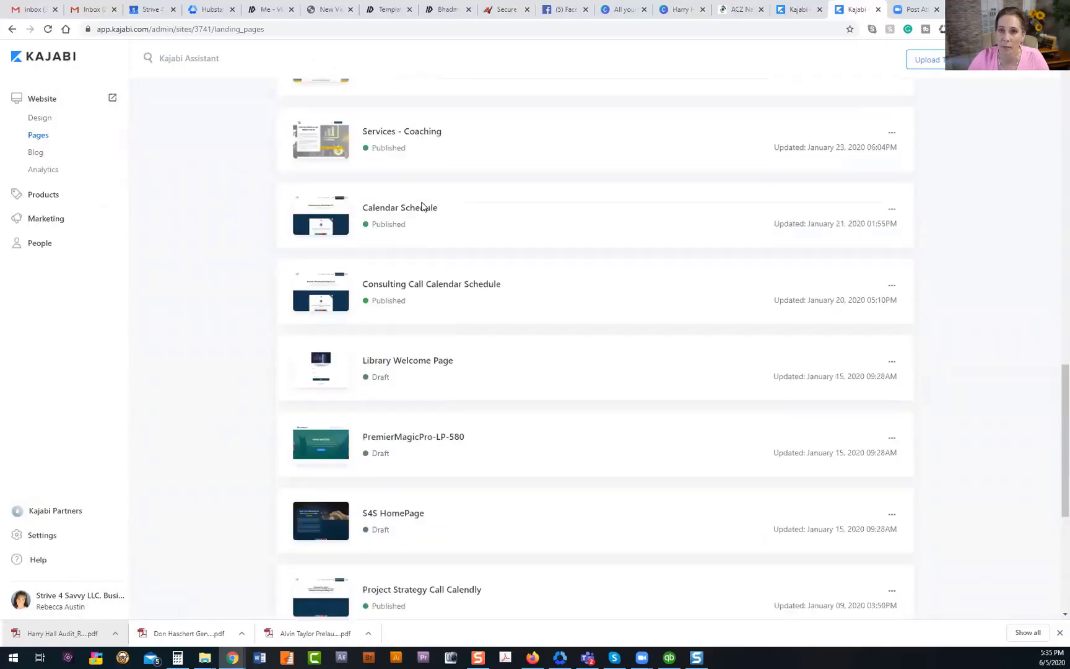
scroll(423, 205, "up", 16)
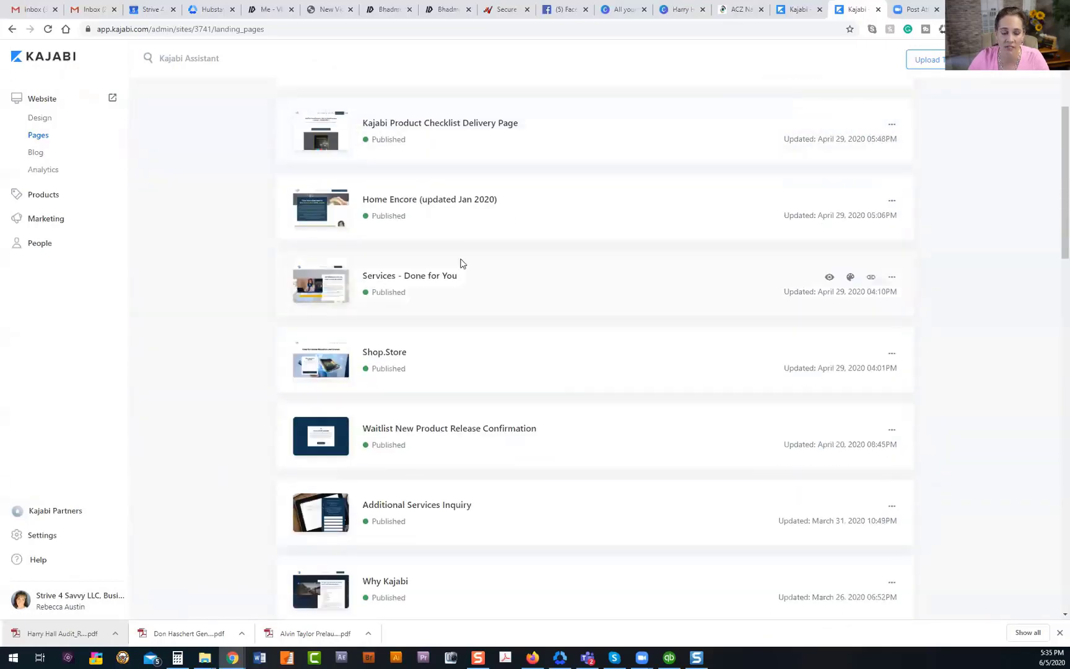
scroll(461, 263, "up", 4)
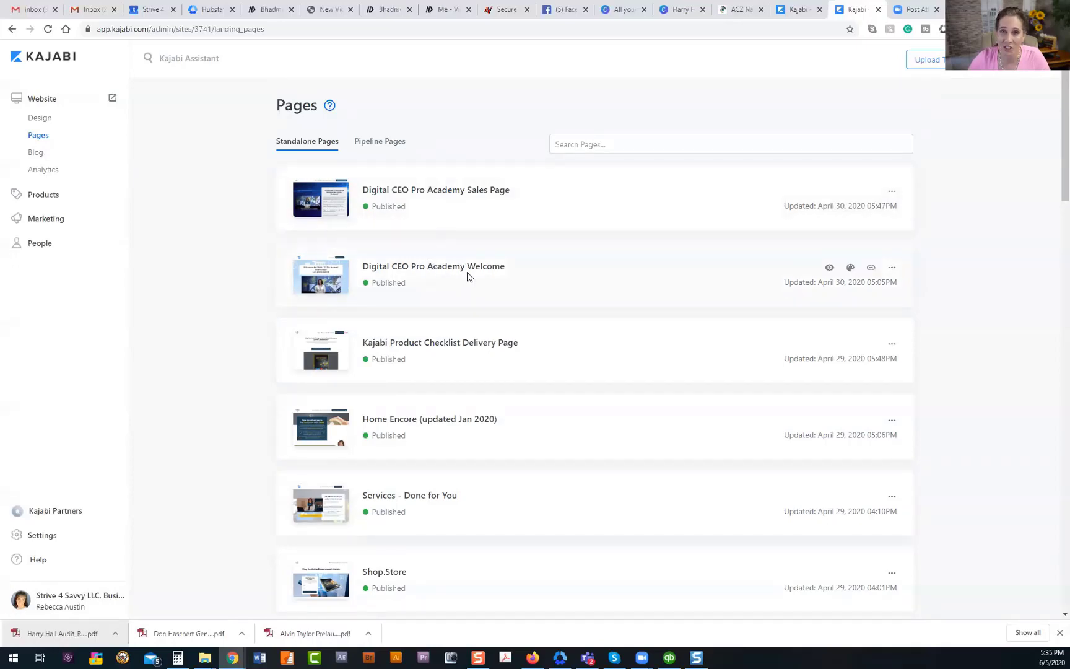
left_click(584, 144)
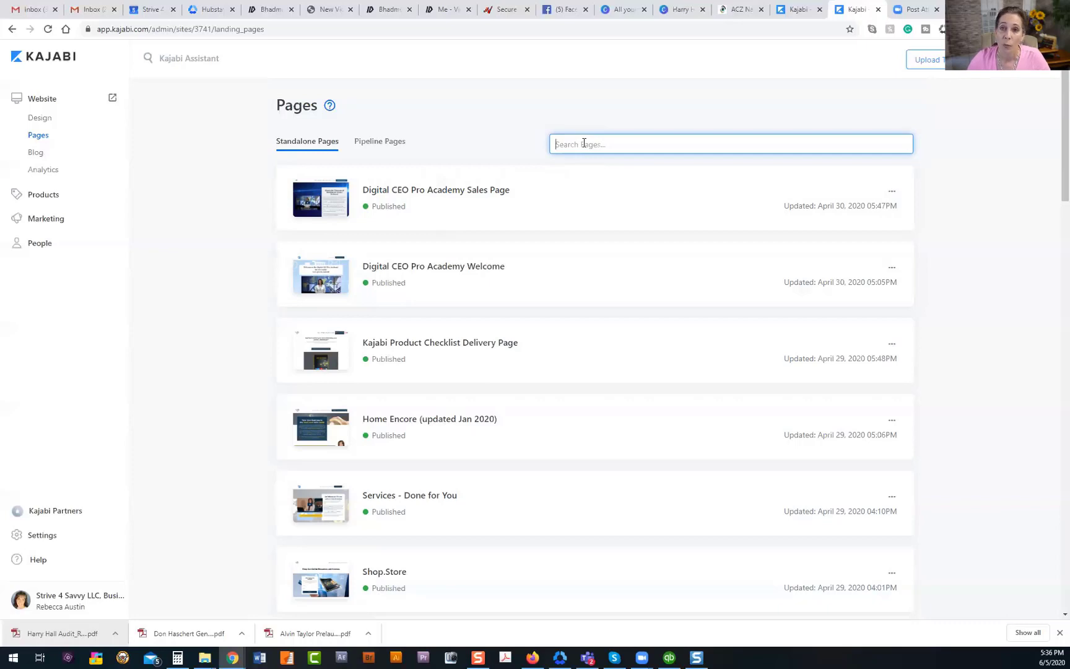
View the pipeline pages grouped under Digital CEO in 28 Days Product Funnel, and return to the standalone pages.
left_click(370, 141)
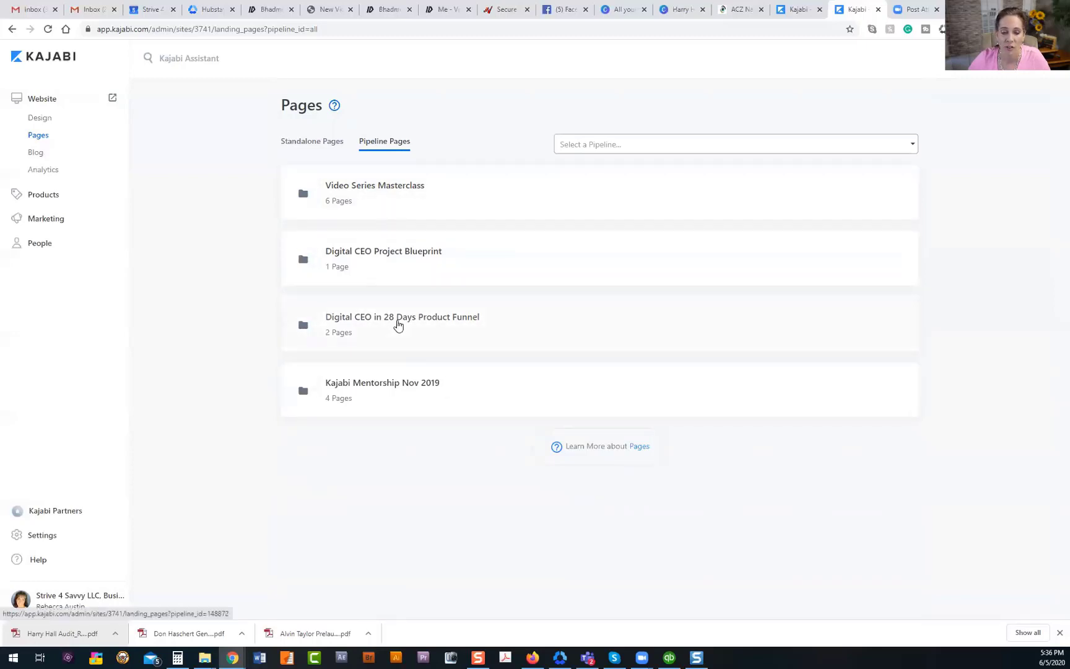
left_click(371, 322)
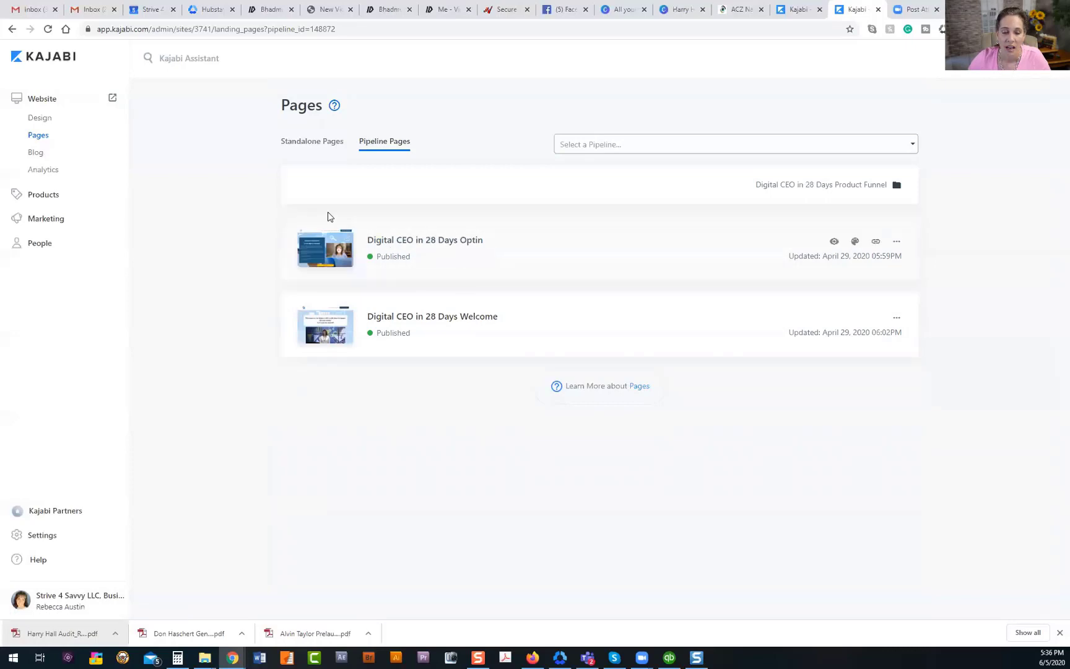
left_click(314, 143)
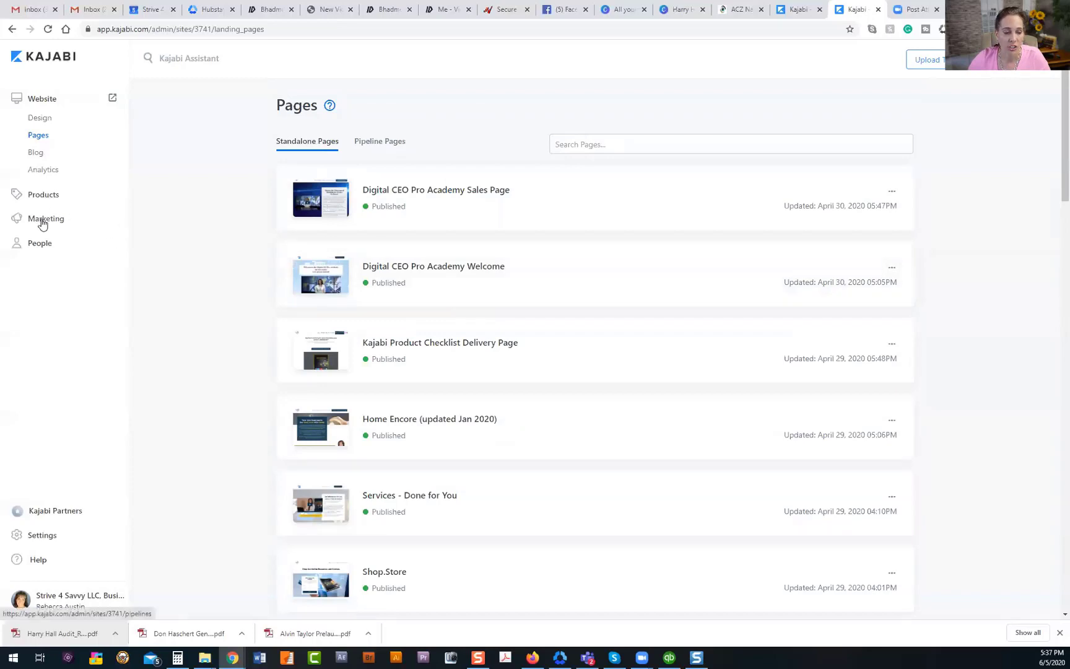
Open the Digital CEO in 28 Days Product Funnel pipeline and review its pages, email sequences and the Offer Checkout automations.
left_click(64, 227)
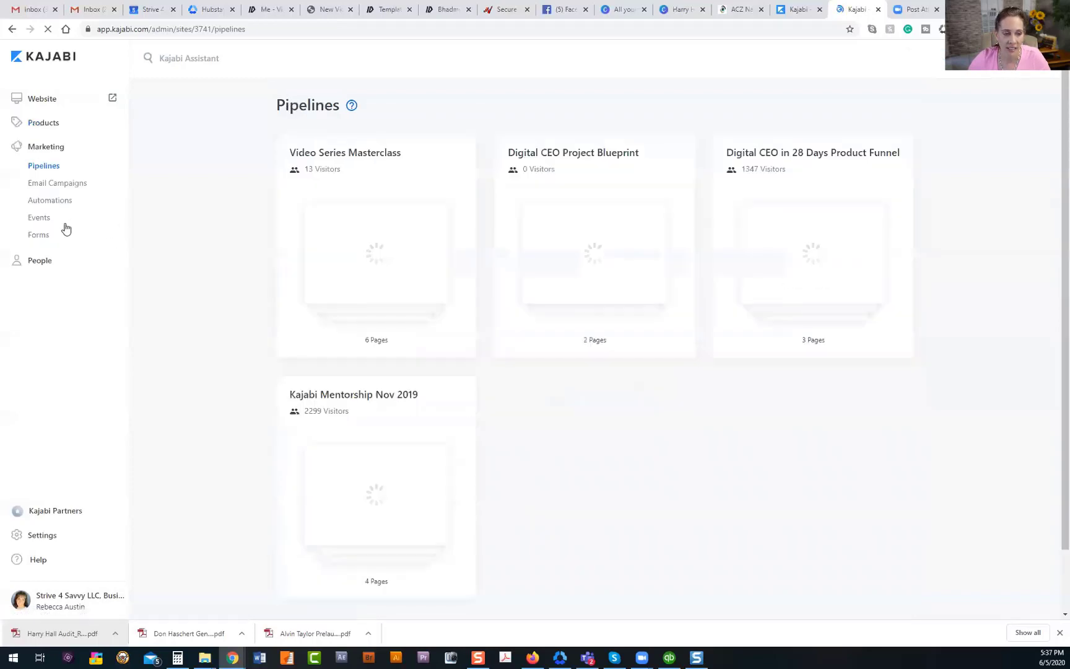
left_click(795, 157)
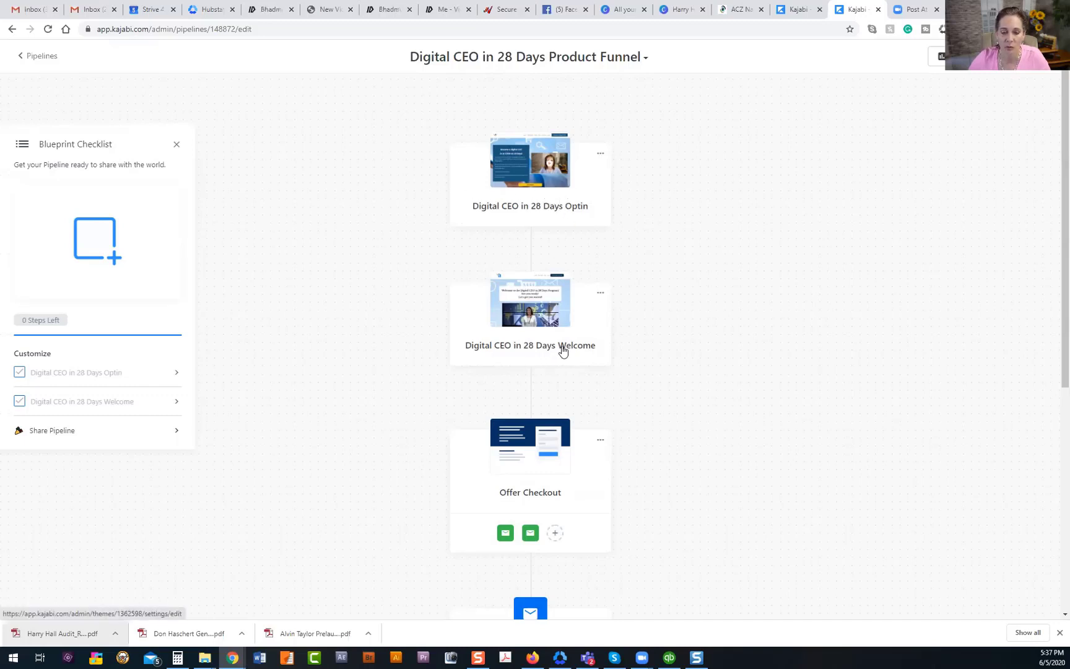
scroll(562, 351, "down", 3)
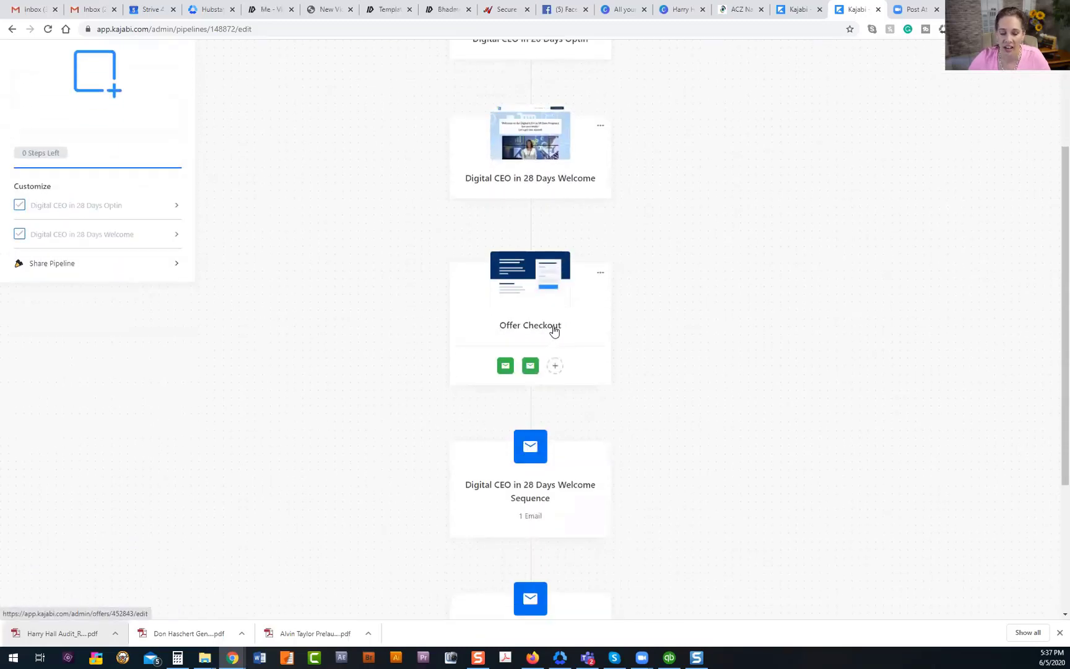
scroll(555, 331, "down", 3)
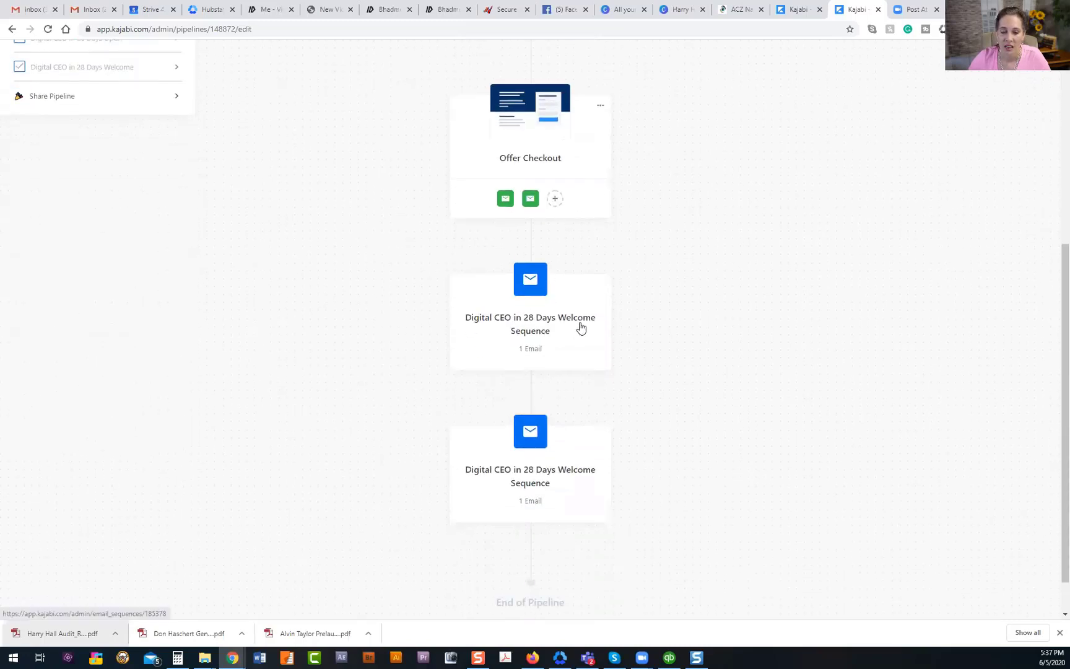
scroll(580, 327, "down", 1)
scroll(580, 327, "up", 3)
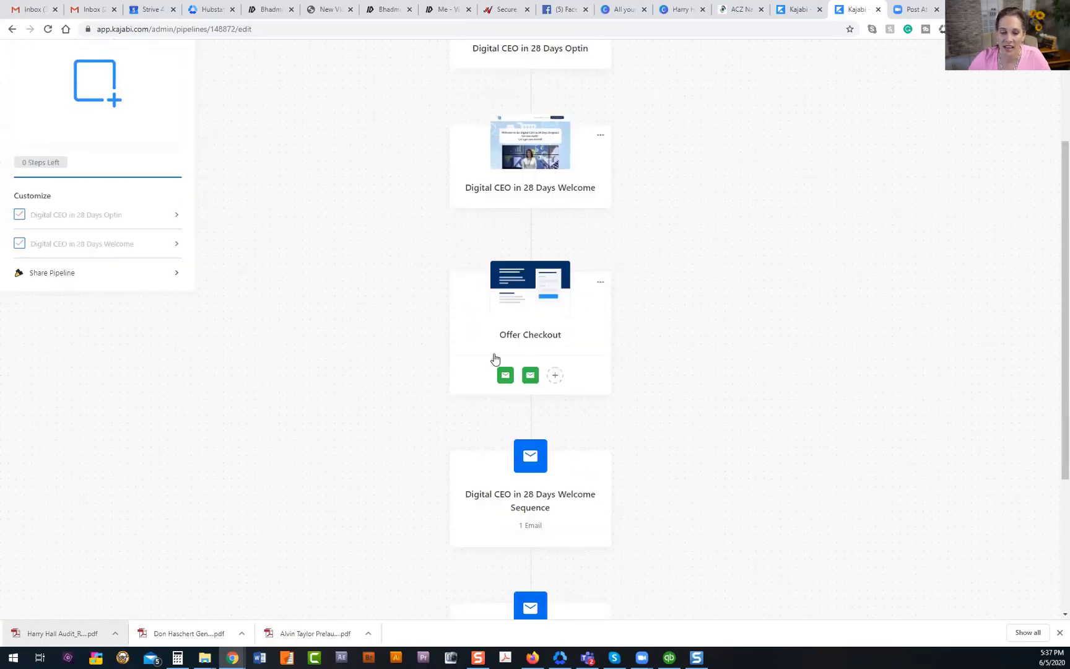
mouse_move(530, 377)
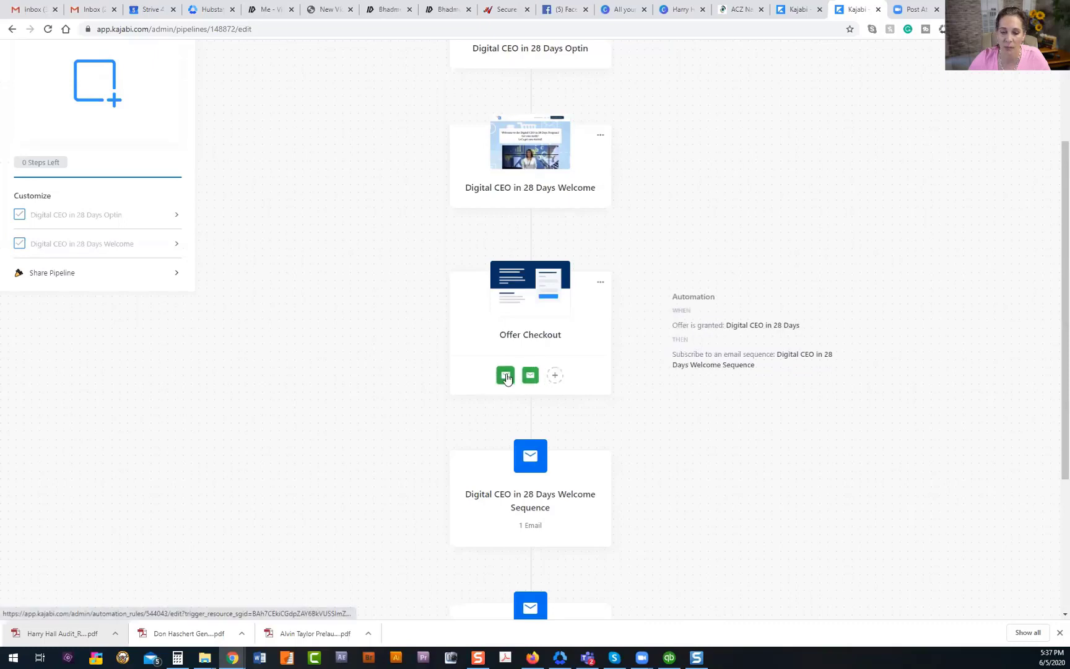
scroll(743, 334, "up", 1)
scroll(743, 335, "up", 2)
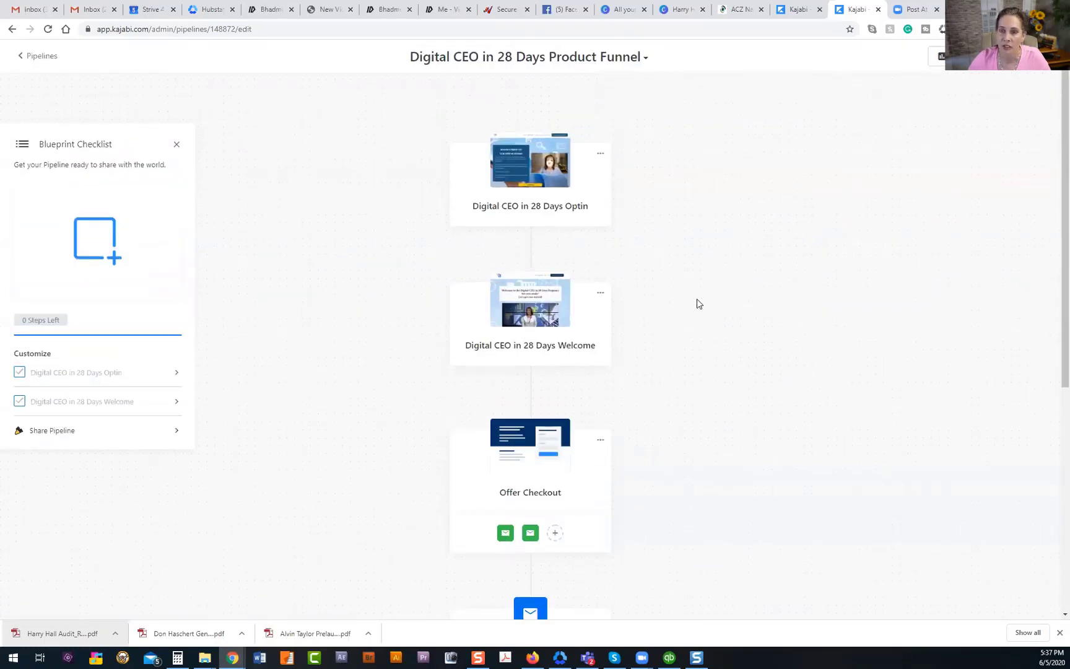
Examine the funnel's flow from the Optin page through the Welcome page and Offer Checkout to the welcome email sequence.
scroll(542, 167, "down", 1)
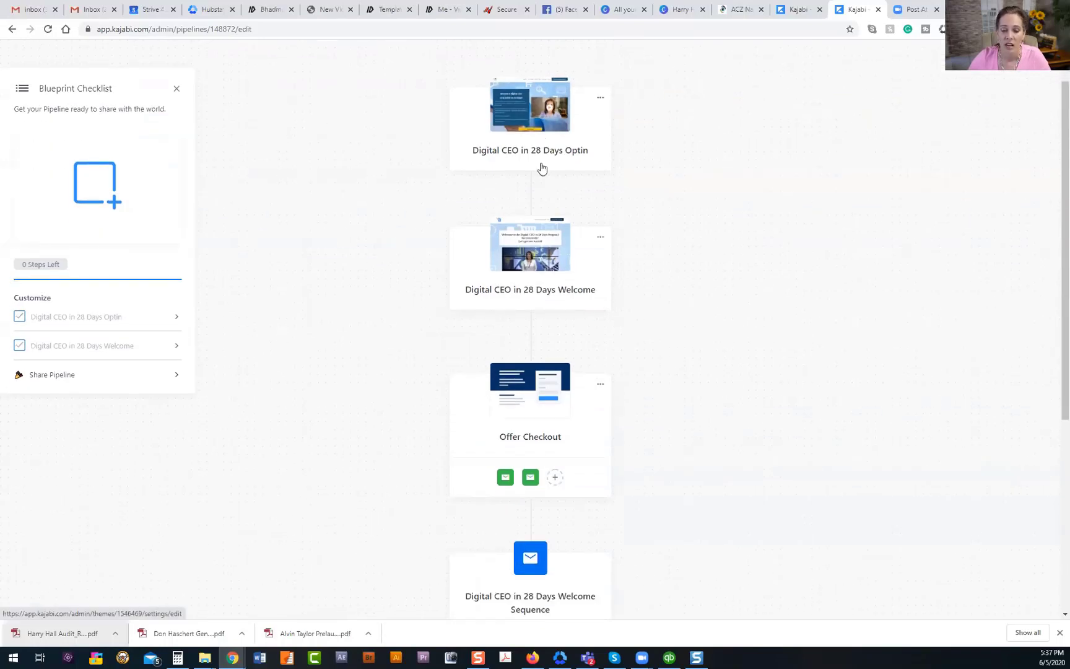
mouse_move(543, 185)
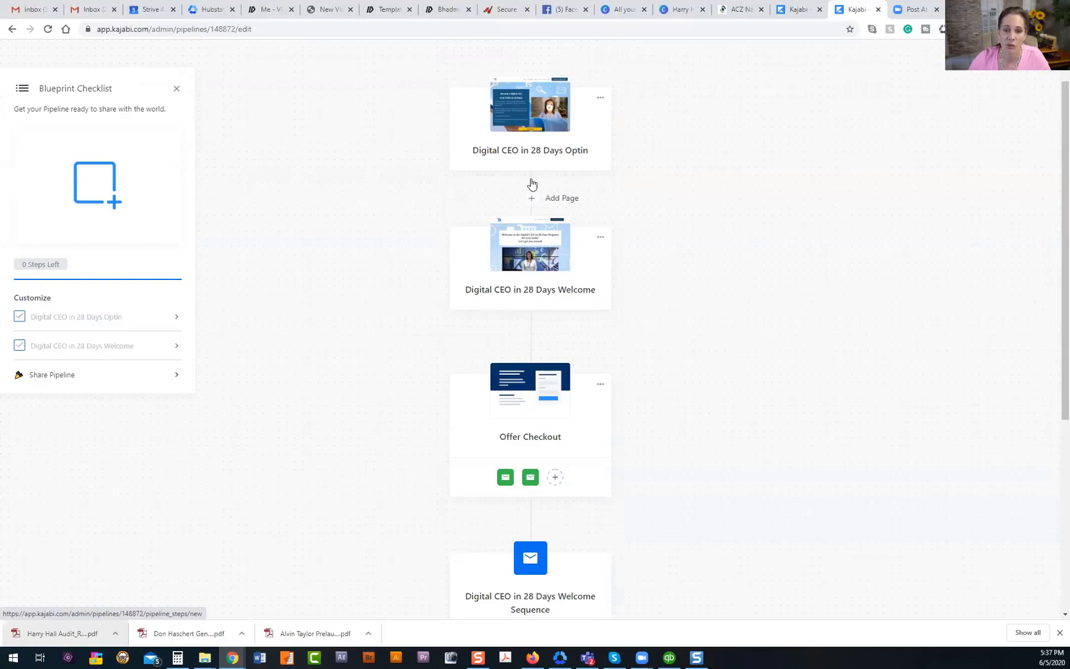
mouse_move(528, 478)
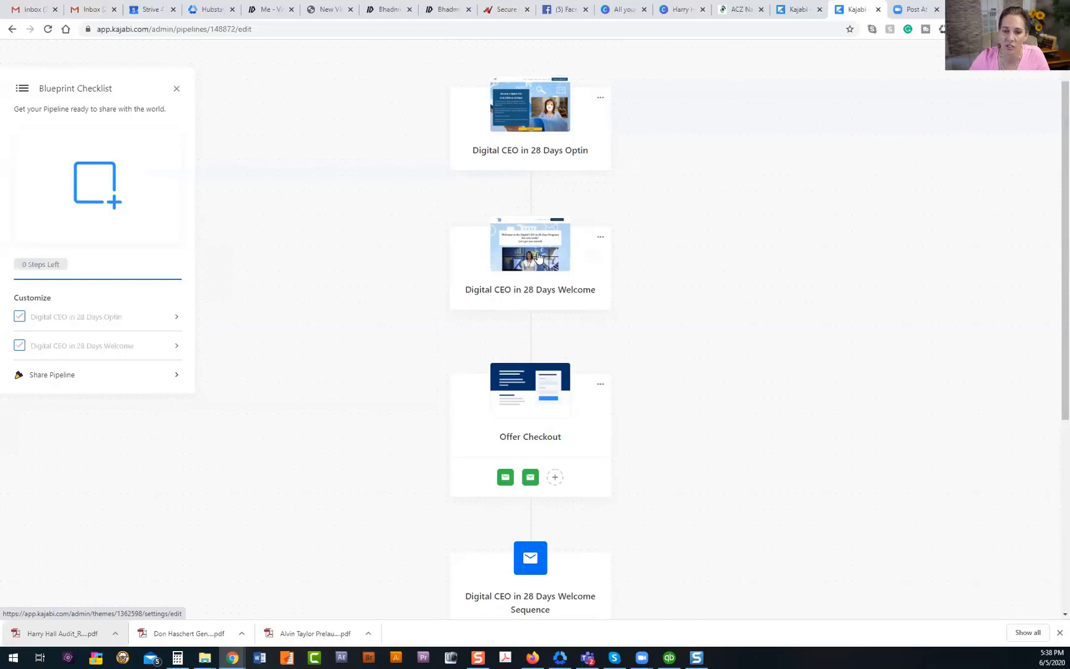
scroll(542, 255, "down", 1)
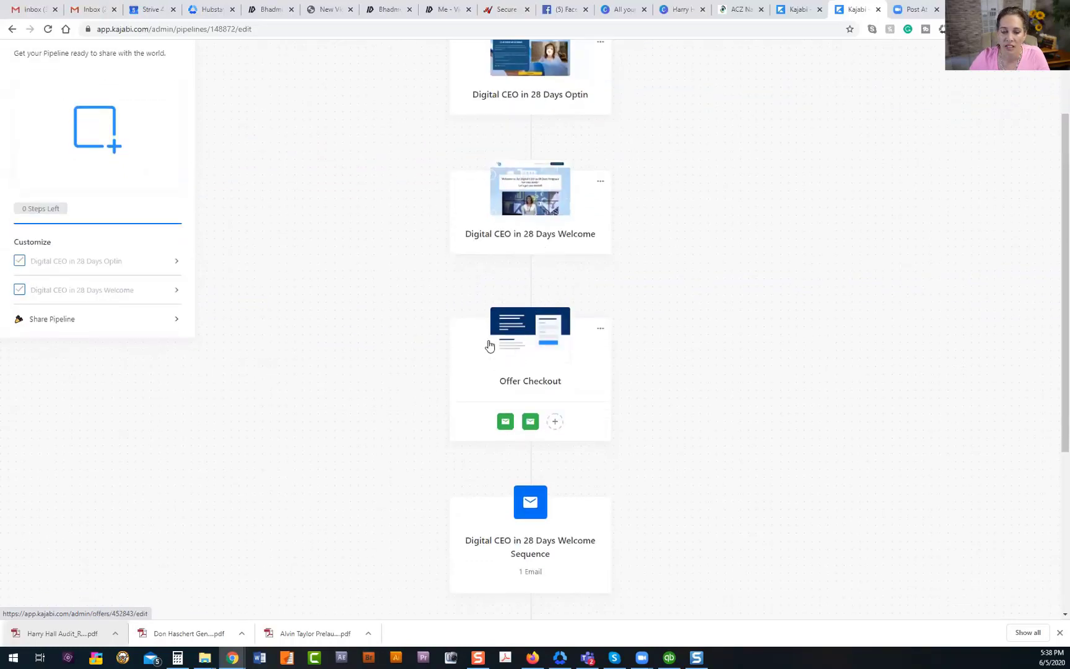
scroll(523, 346, "down", 1)
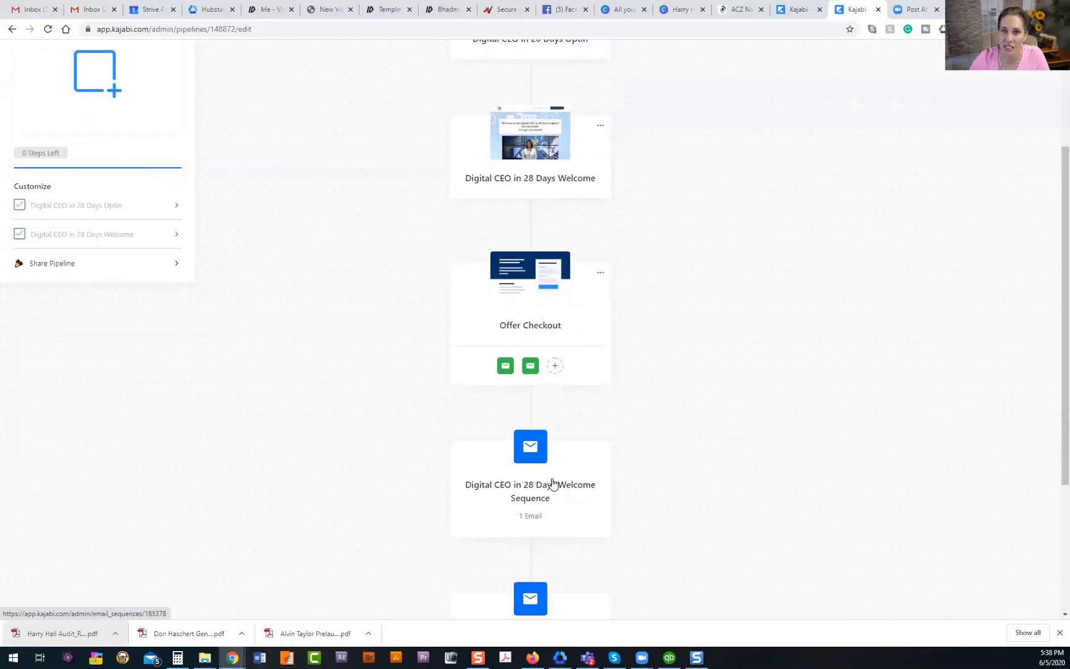
scroll(662, 438, "up", 3)
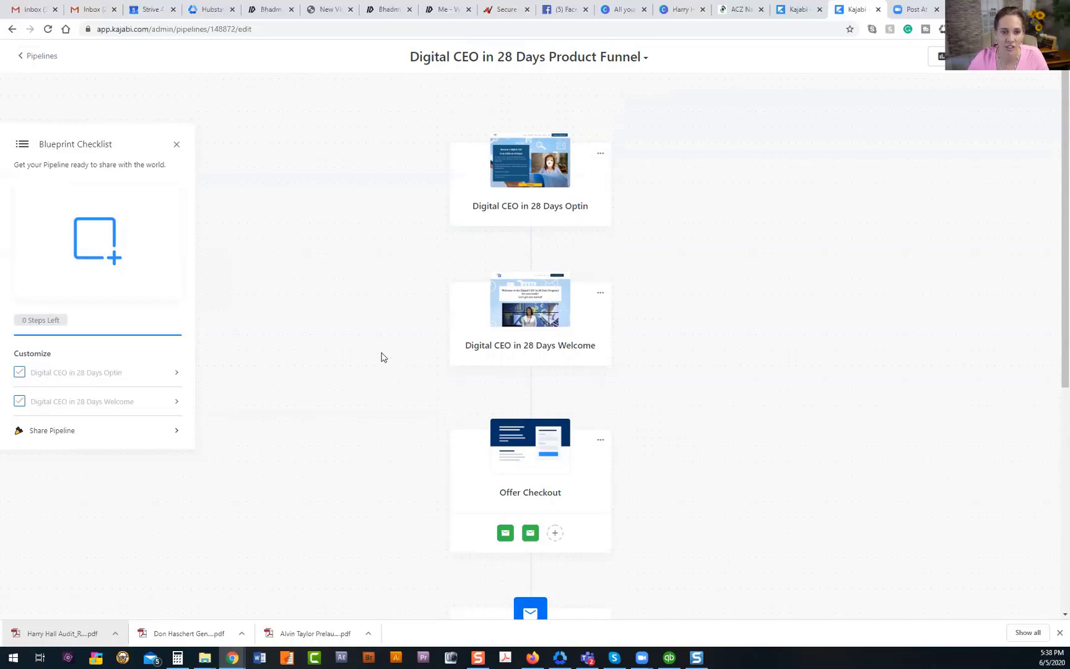
Create a new pipeline from the Blank blueprint in the Pipelines area and name it Website Pages.
left_click(43, 56)
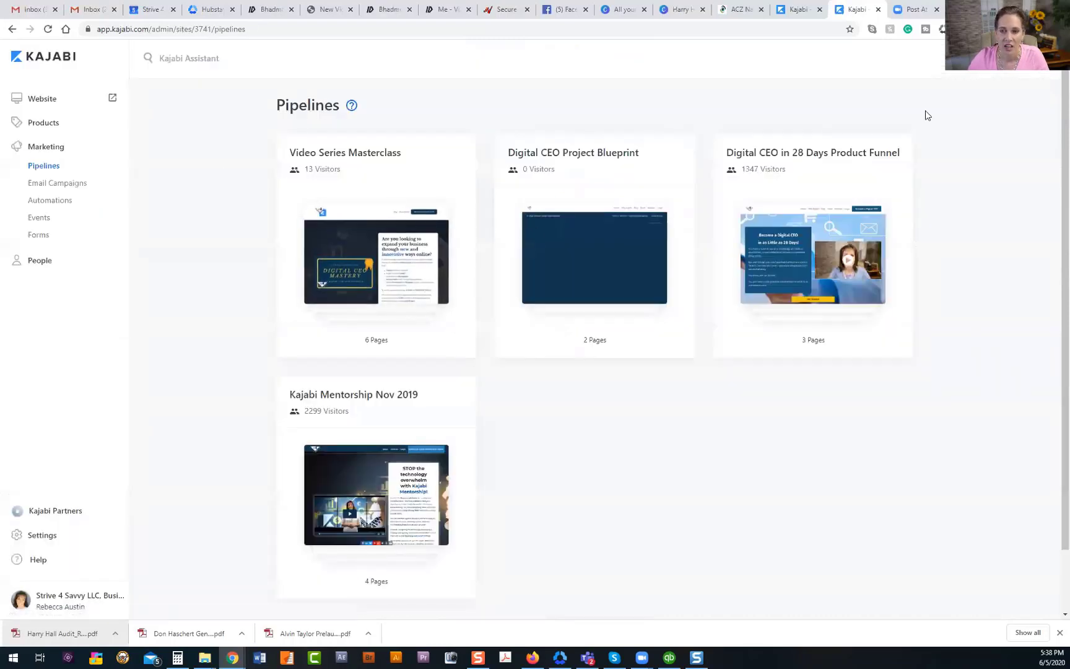
left_click(1004, 58)
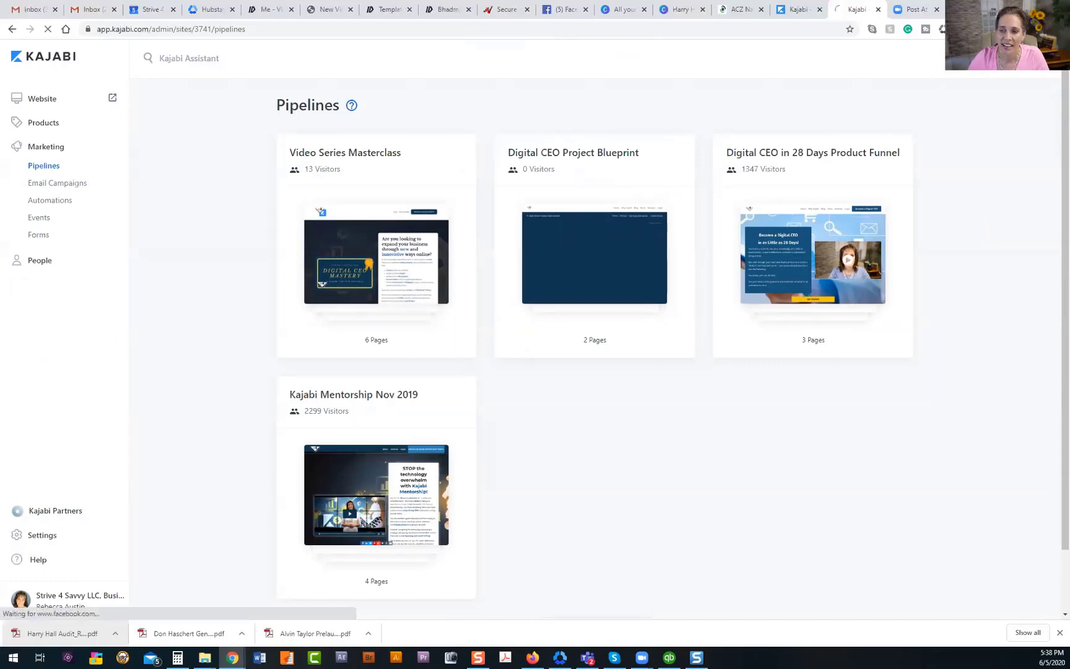
scroll(605, 378, "down", 3)
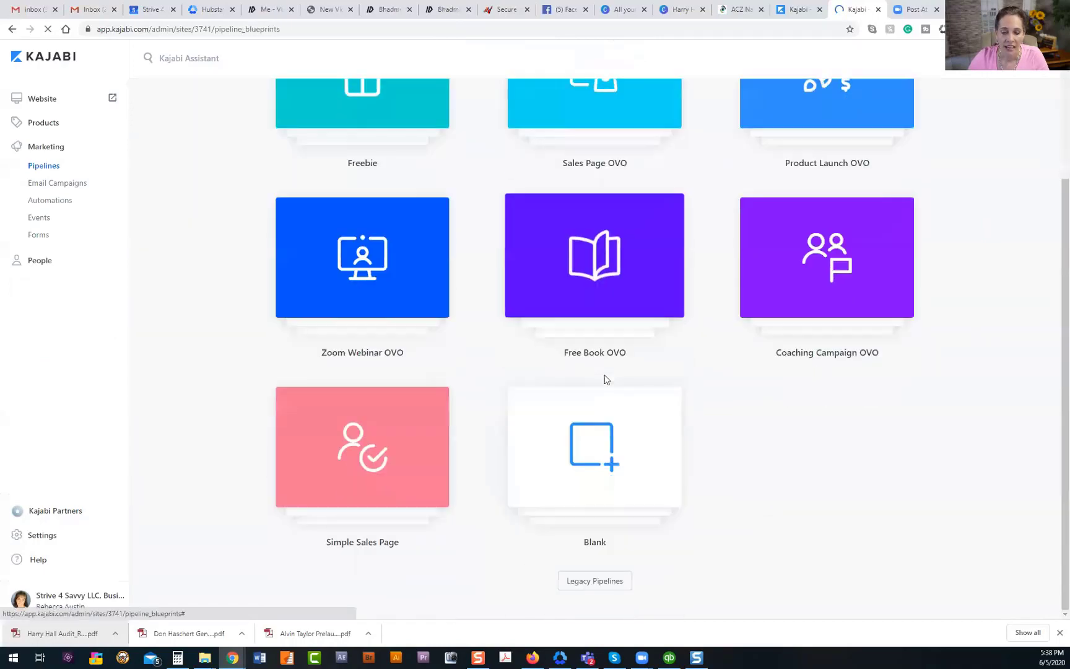
left_click(583, 495)
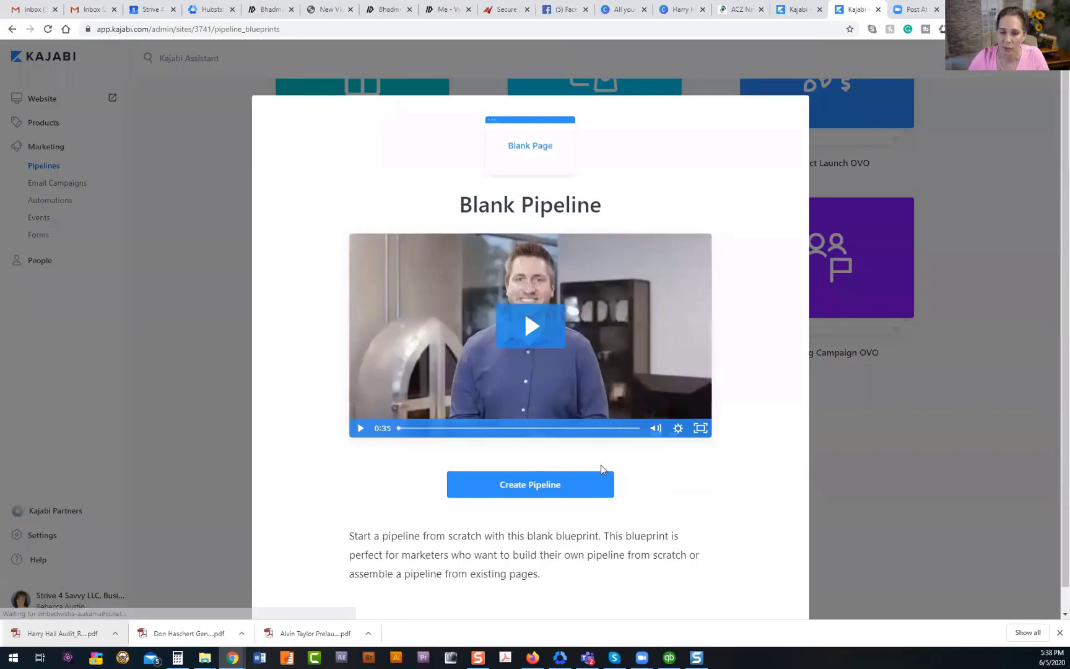
left_click(525, 495)
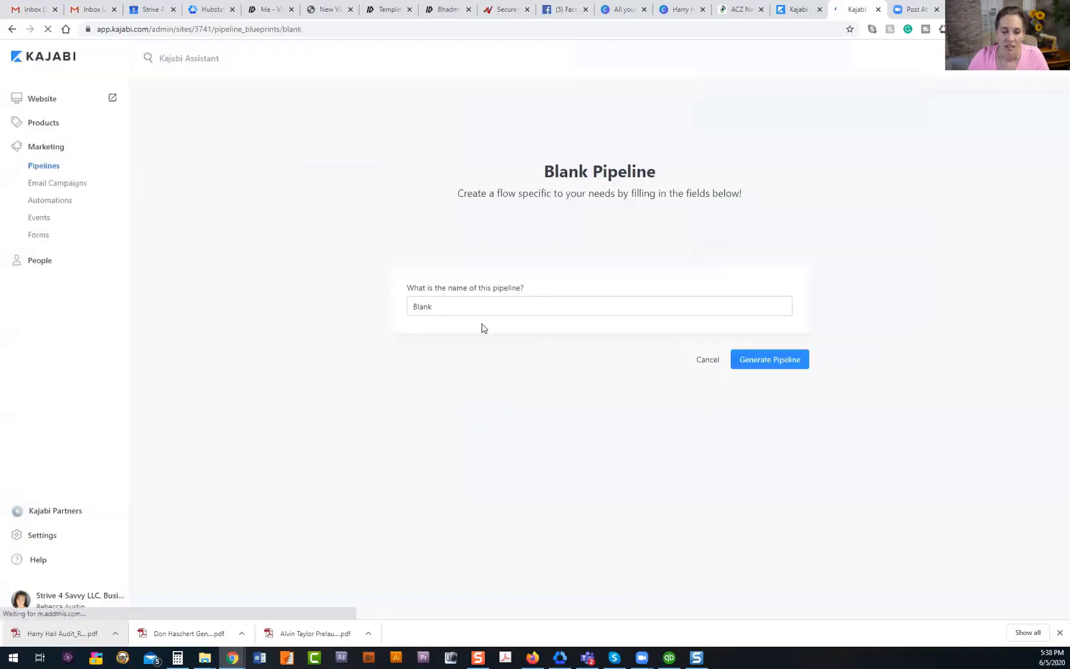
double_click(419, 304)
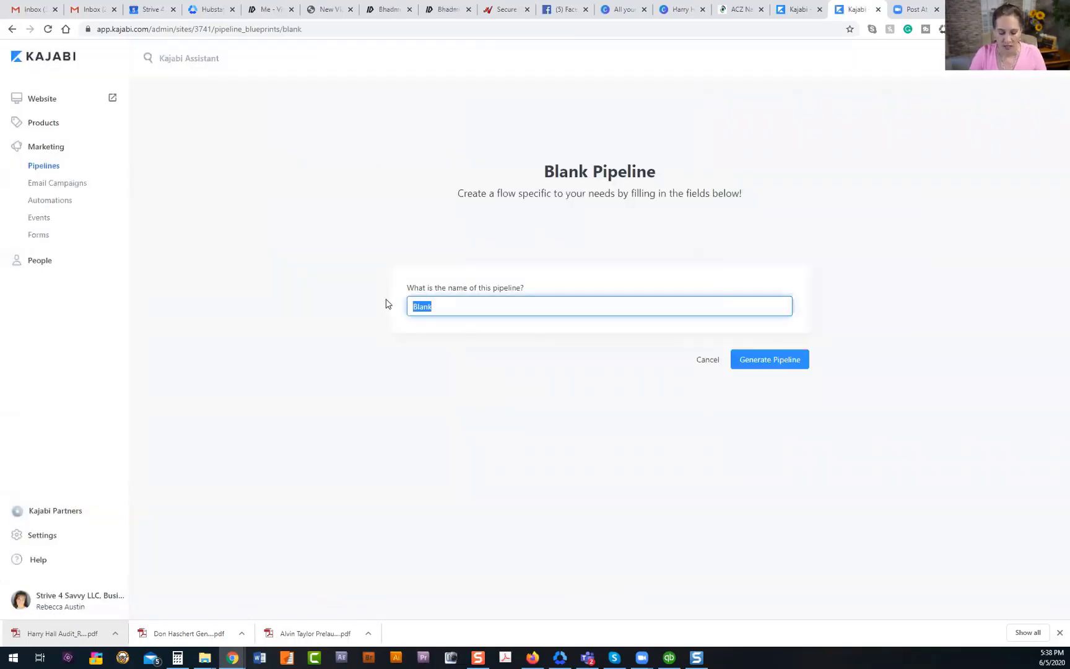
type("Website Pages")
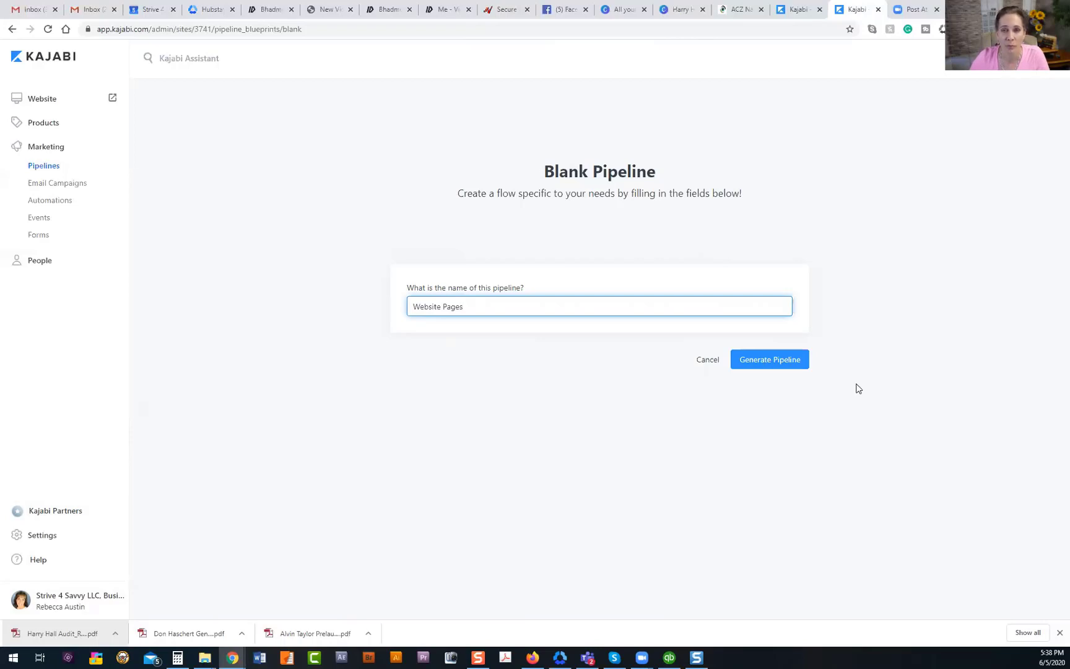
left_click(776, 359)
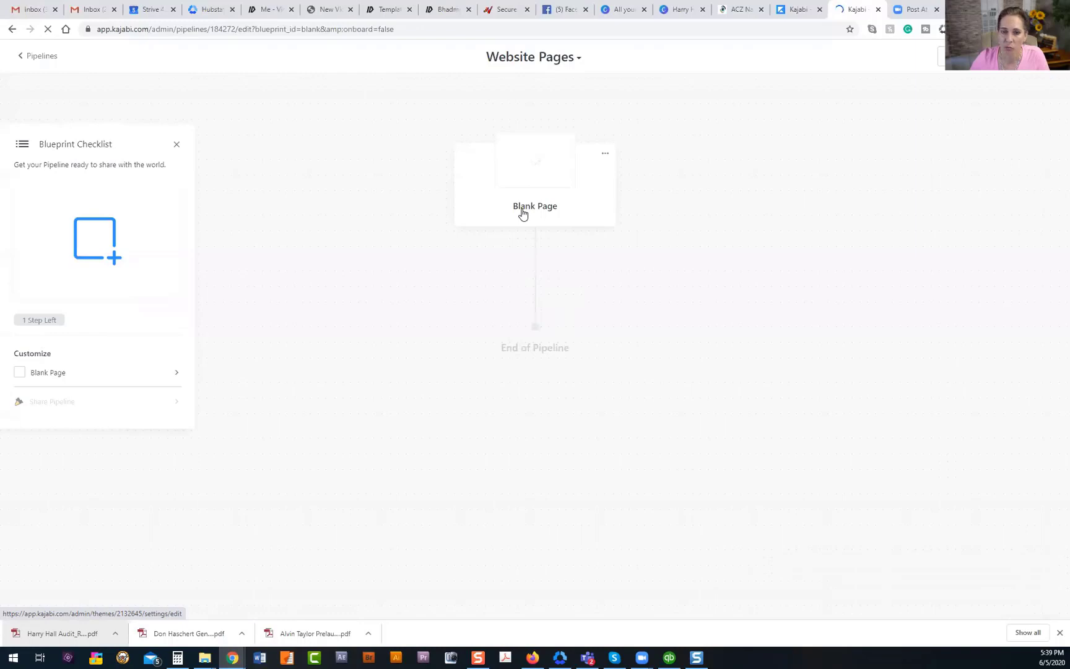
Remove the default Blank Page from the Website Pages pipeline and confirm the removal.
left_click(605, 156)
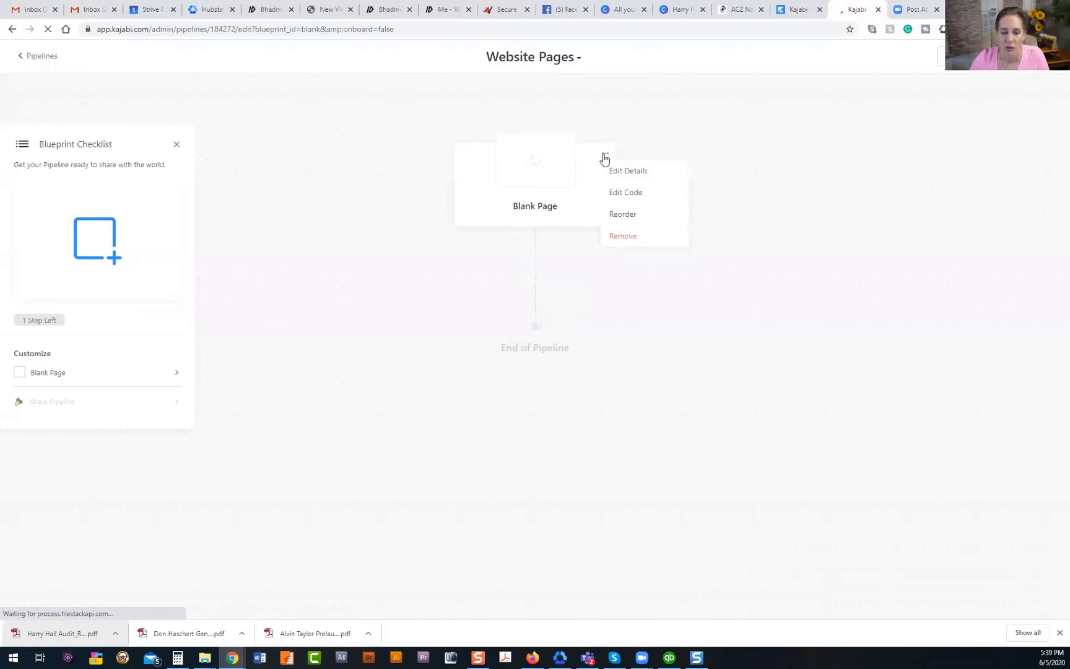
left_click(623, 236)
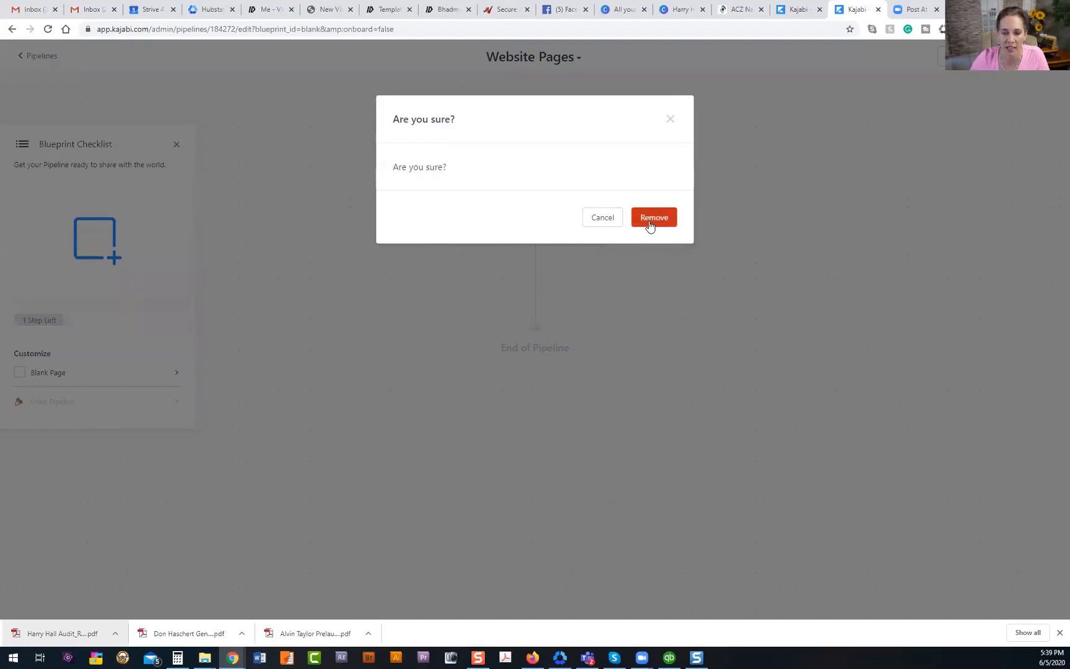
left_click(650, 225)
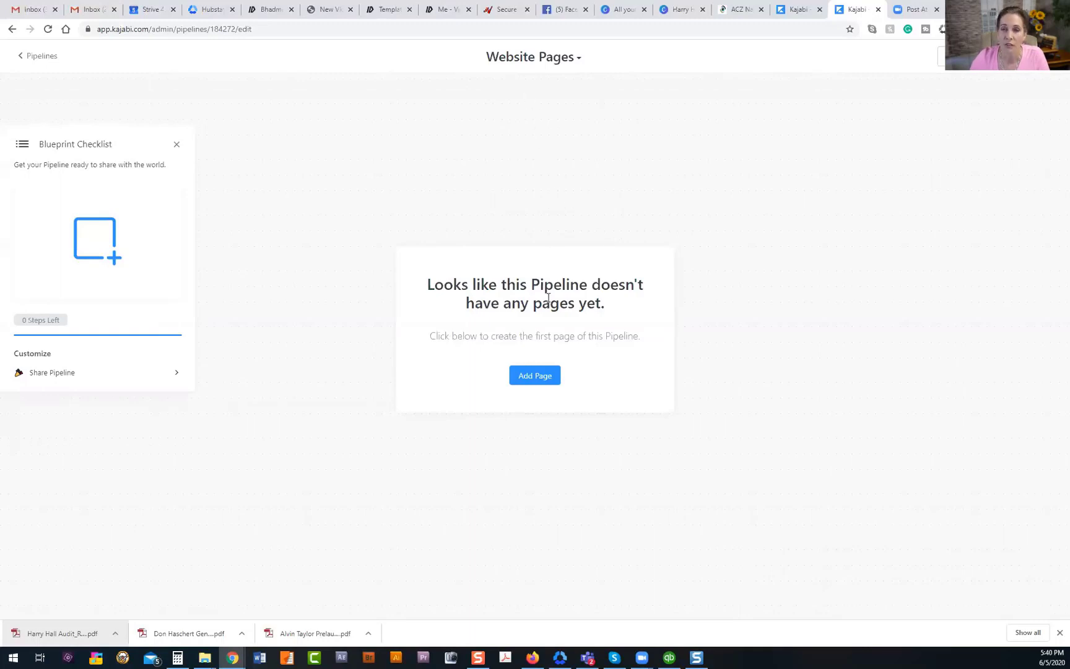
Add the existing landing page Home Encore (updated Jan 2020) as the pipeline's first page and inspect its attached form and email automation.
left_click(536, 376)
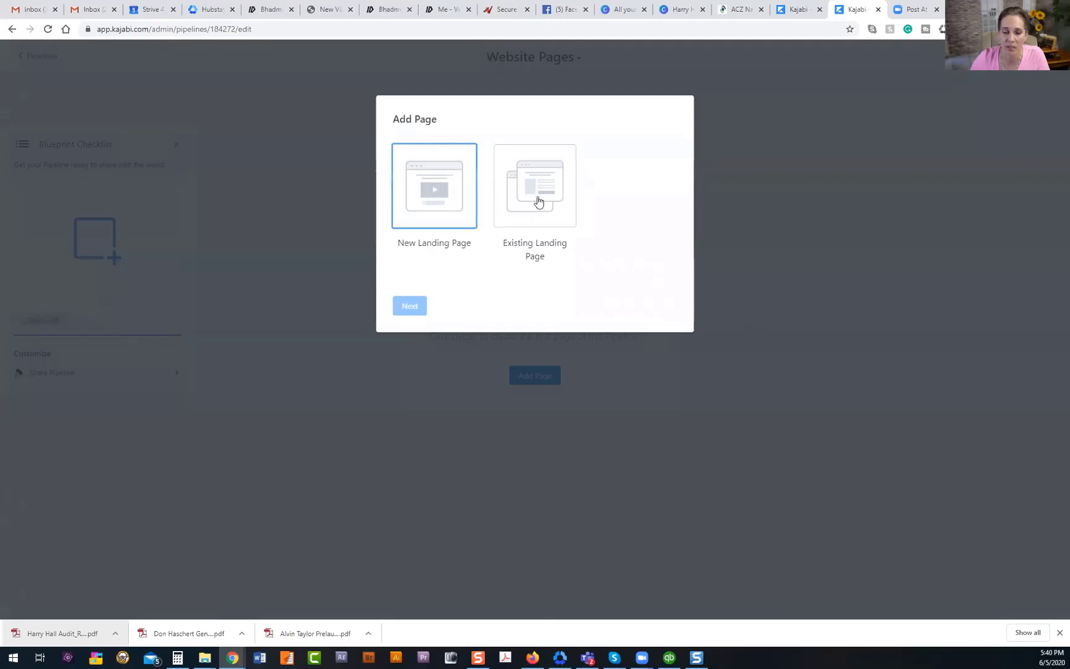
left_click(537, 197)
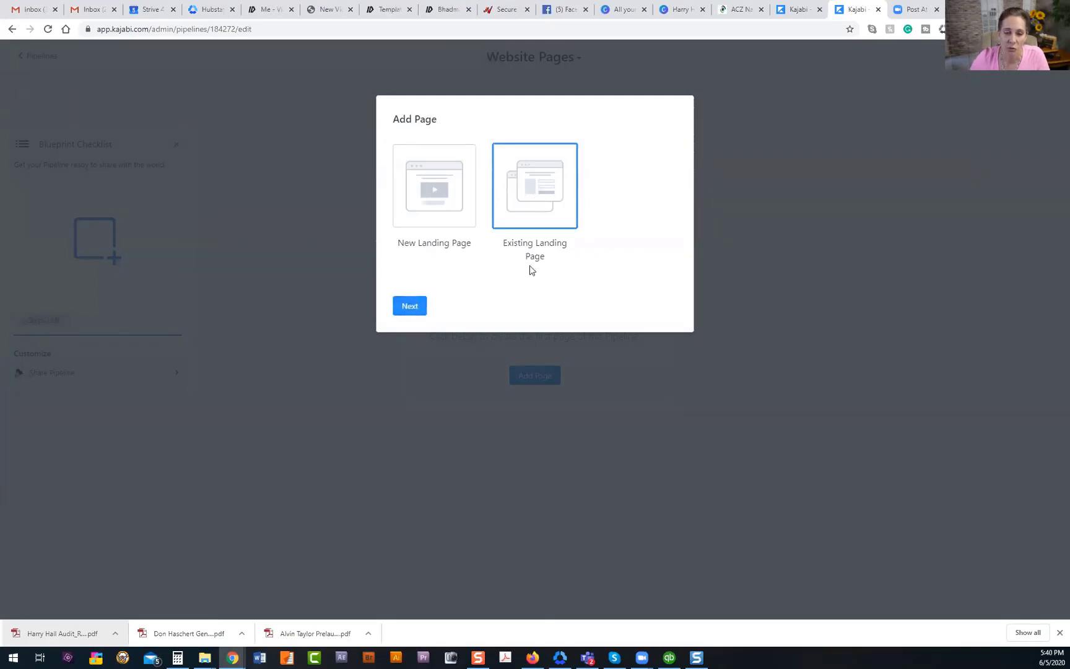
left_click(411, 306)
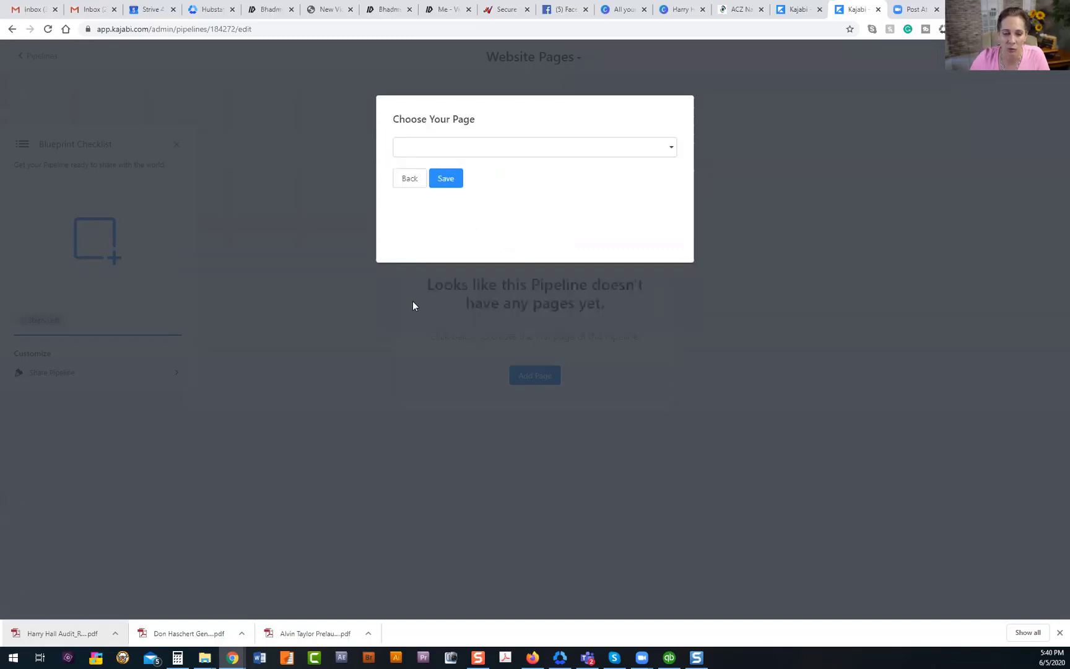
left_click(461, 151)
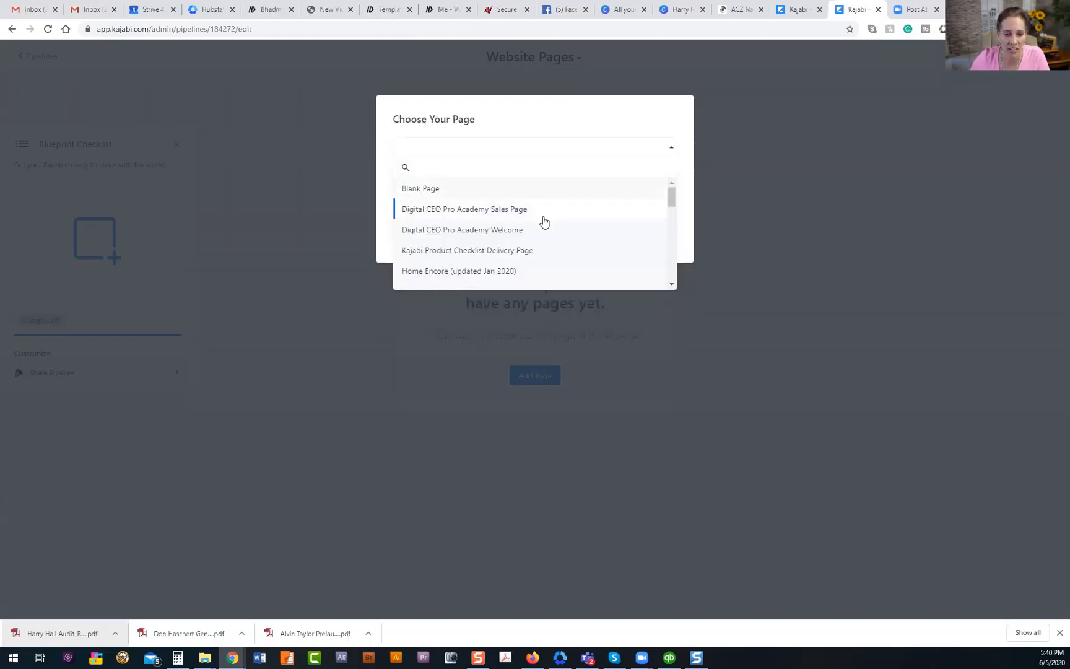
left_click(432, 273)
left_click(445, 179)
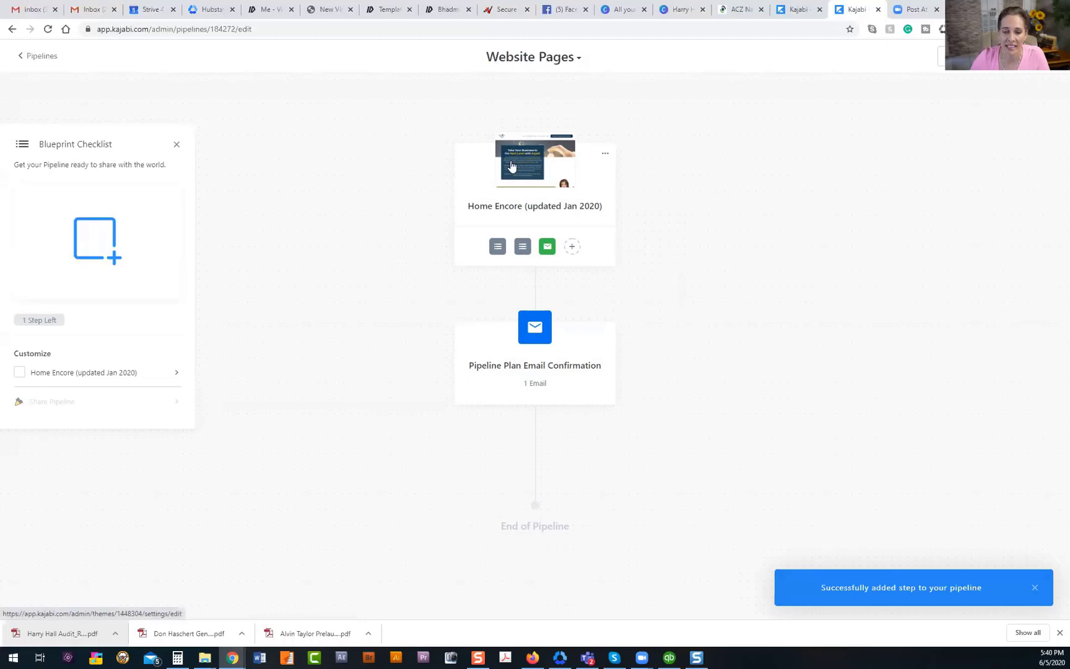
mouse_move(549, 250)
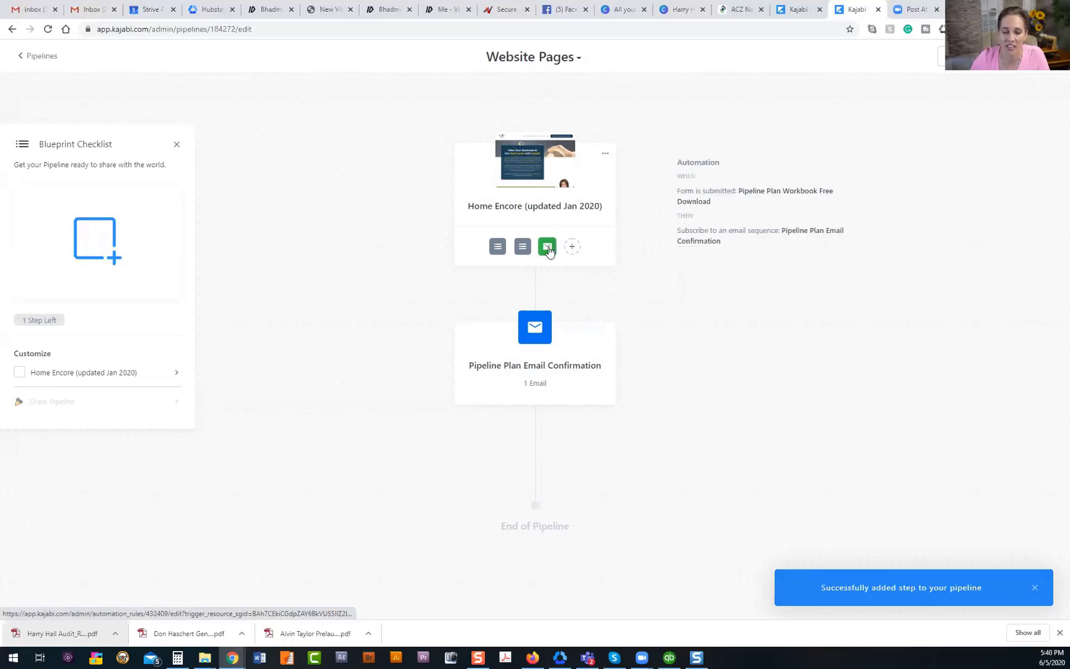
mouse_move(499, 254)
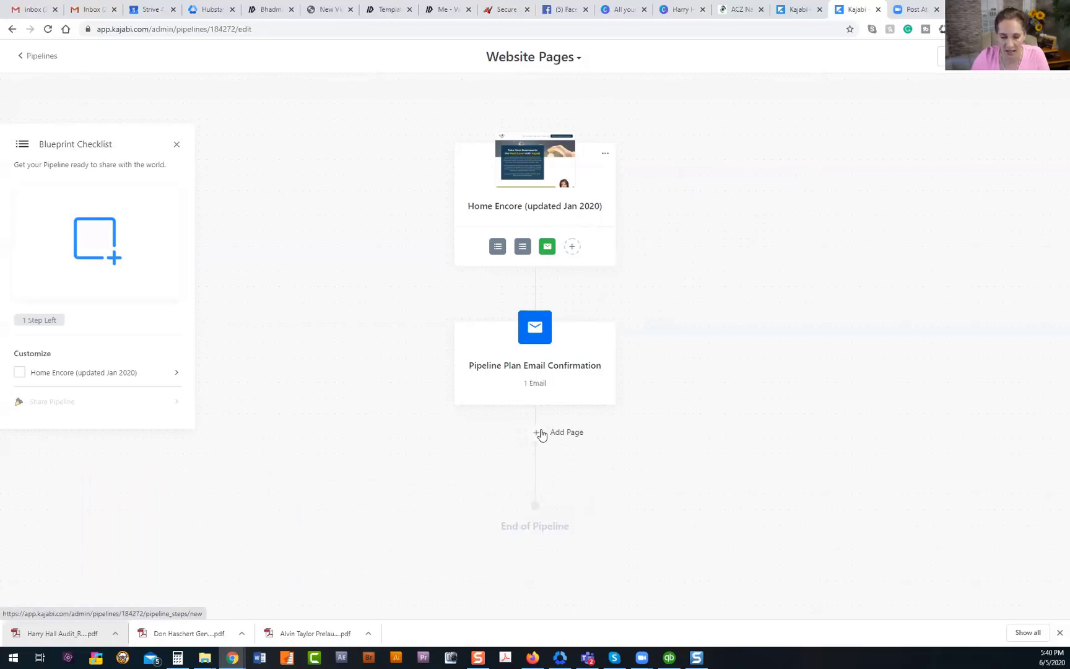
Add the existing landing page Shop.Store at the end of the pipeline, below the home page's email sequence.
left_click(536, 433)
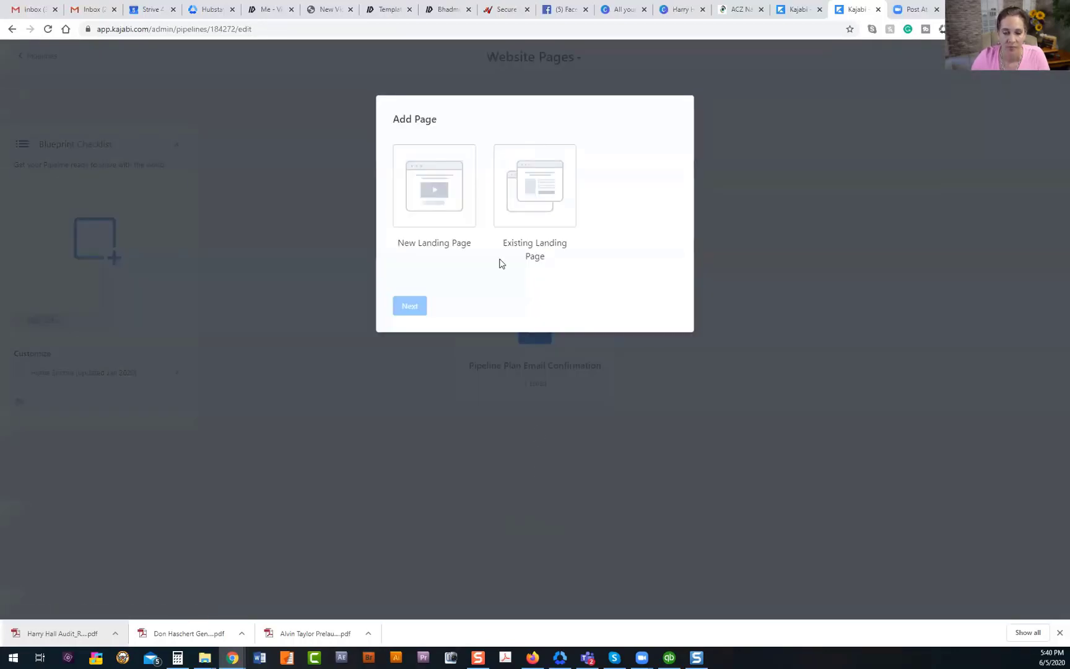
left_click(519, 187)
left_click(401, 307)
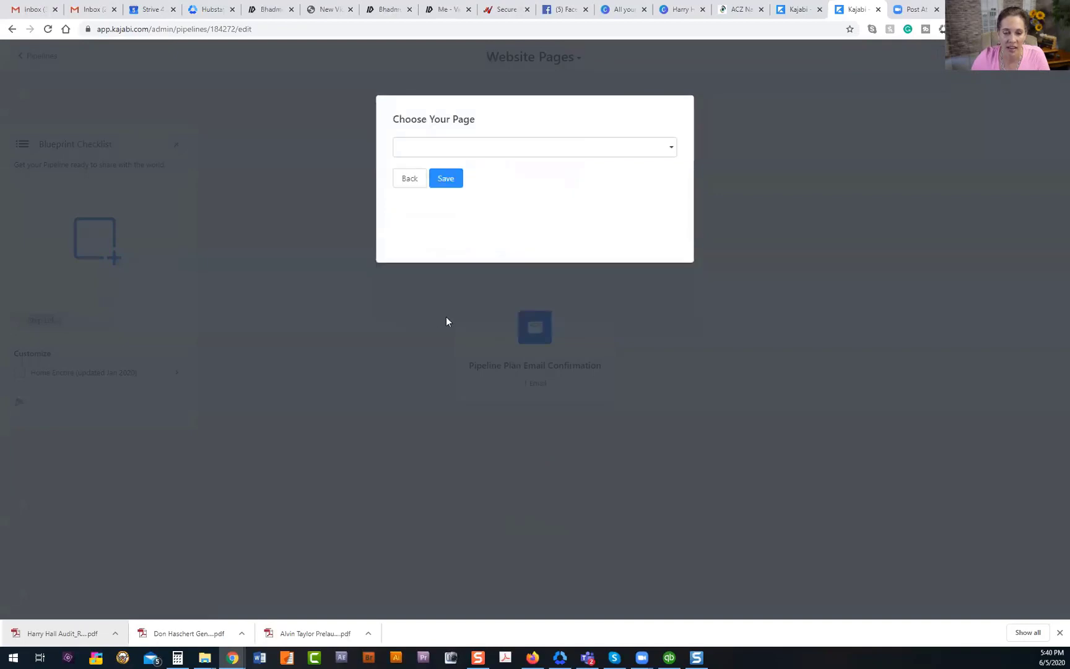
left_click(493, 152)
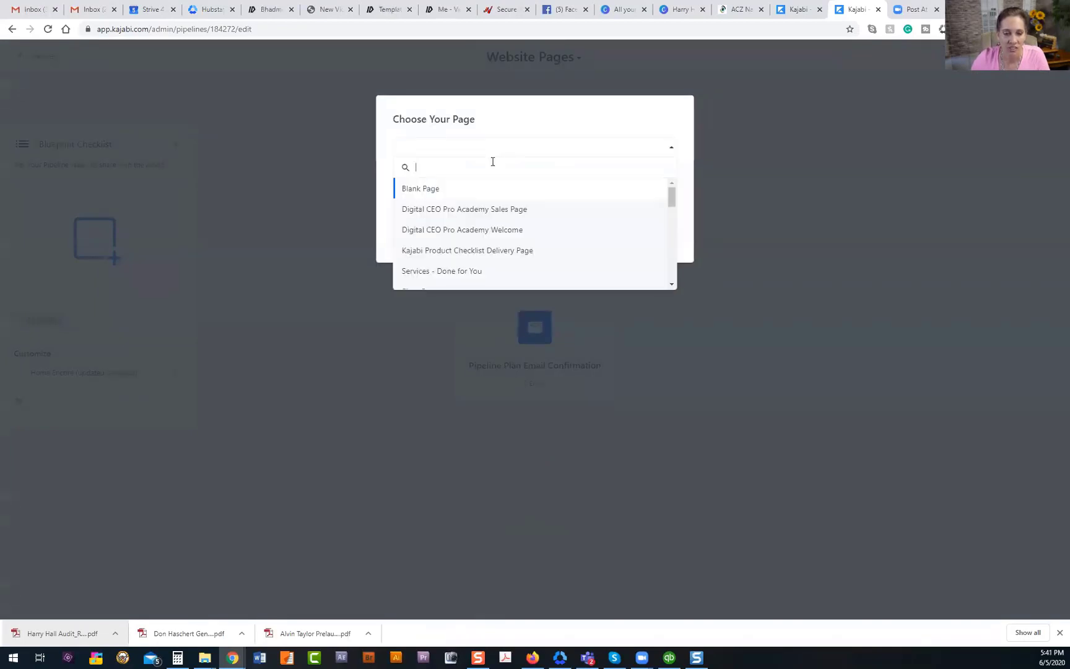
scroll(507, 211, "down", 2)
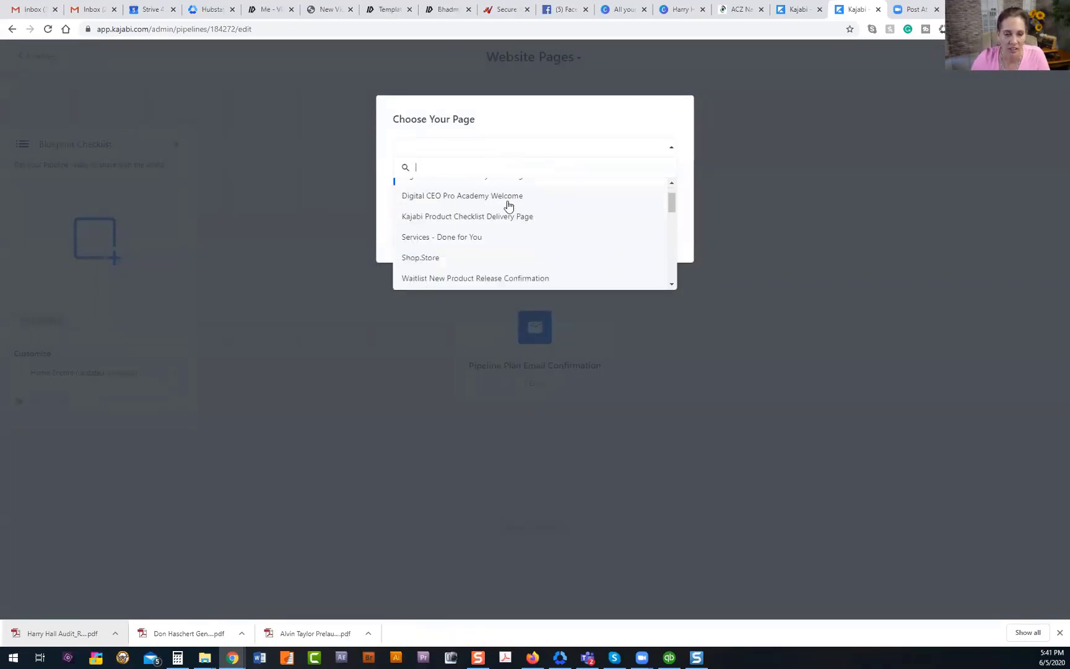
left_click(419, 236)
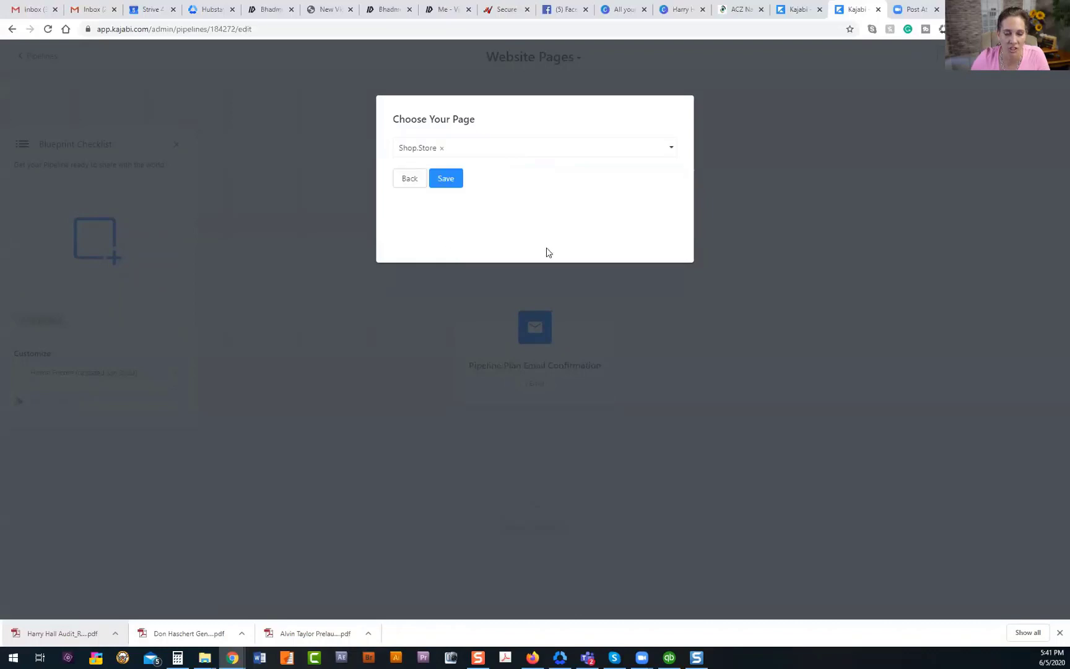
left_click(443, 178)
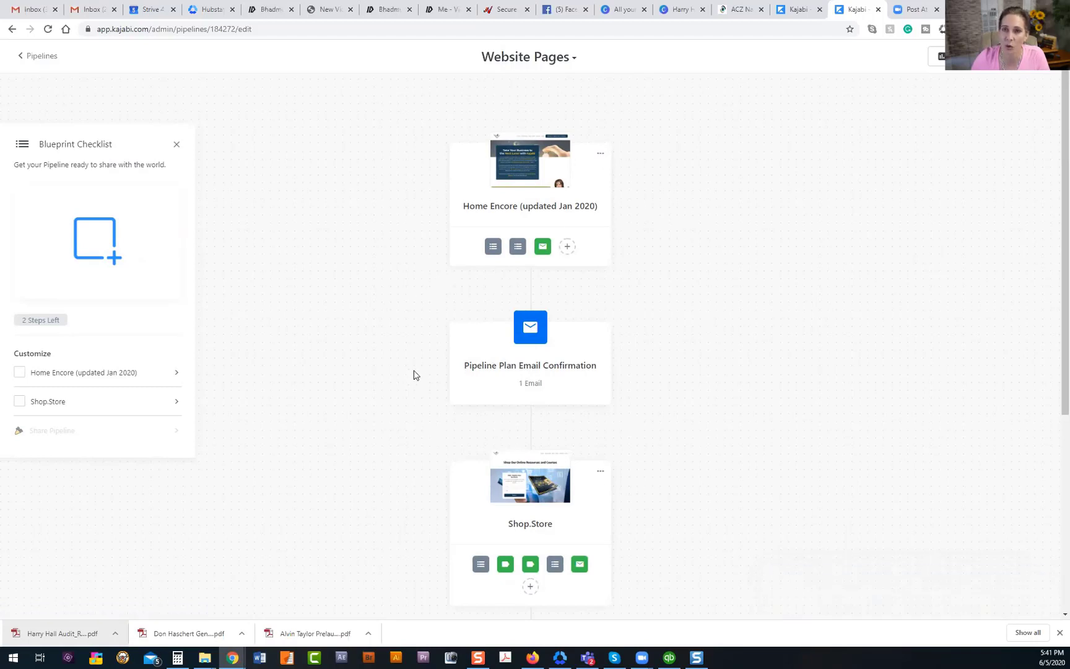
Add the existing landing page Services - Done for You at the end of the pipeline, after Shop.Store and its email sequence.
scroll(455, 355, "down", 5)
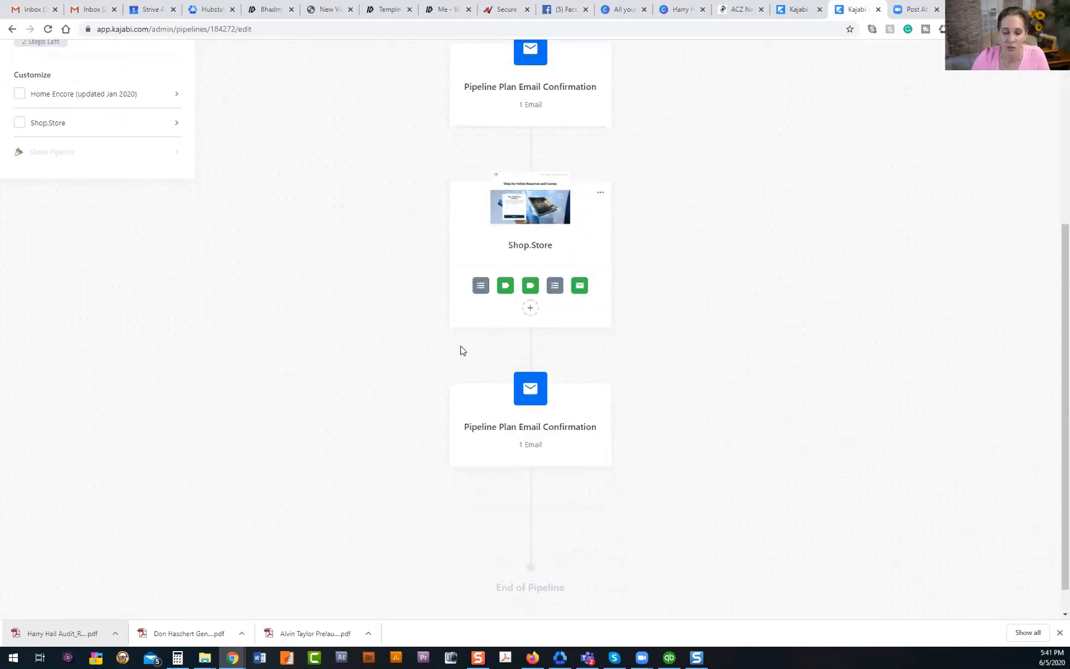
scroll(460, 351, "down", 1)
mouse_move(530, 465)
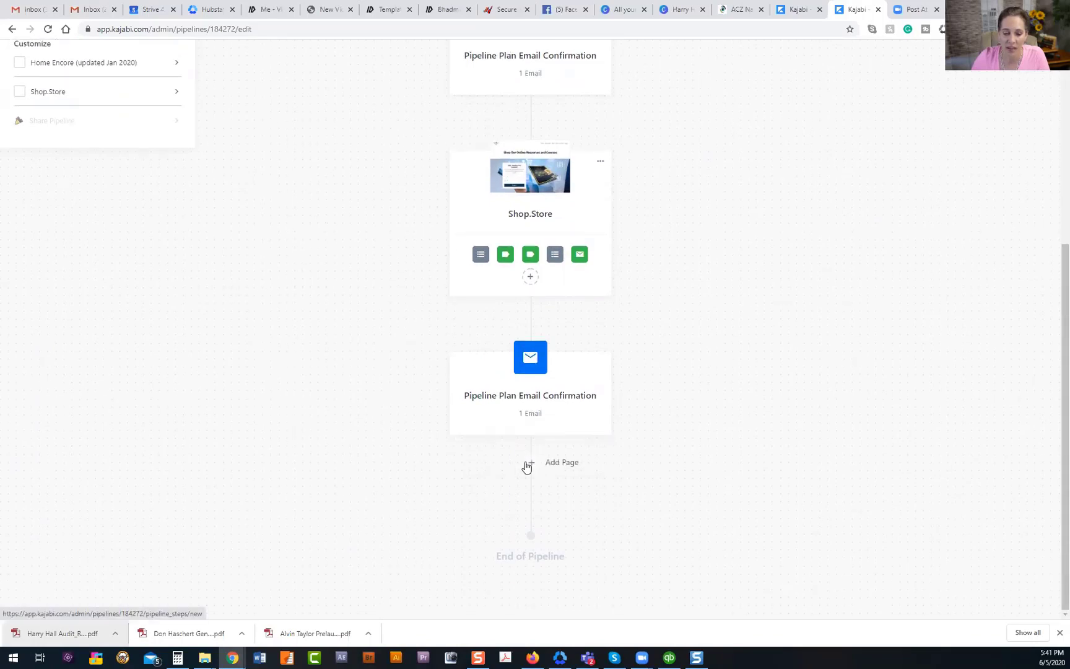
left_click(528, 465)
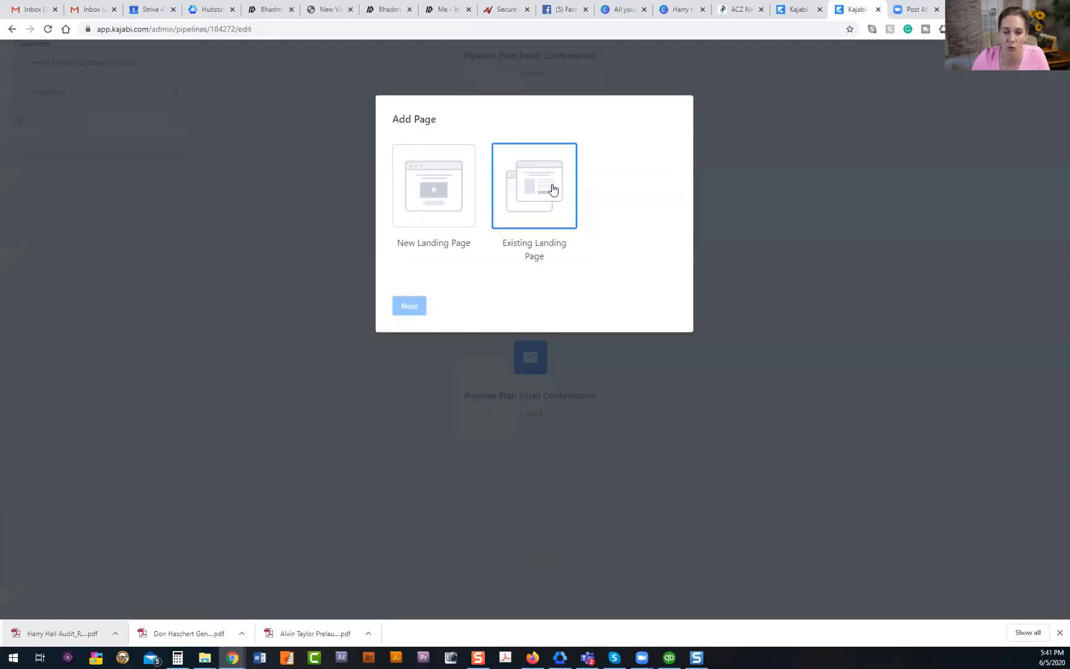
left_click(553, 189)
left_click(418, 306)
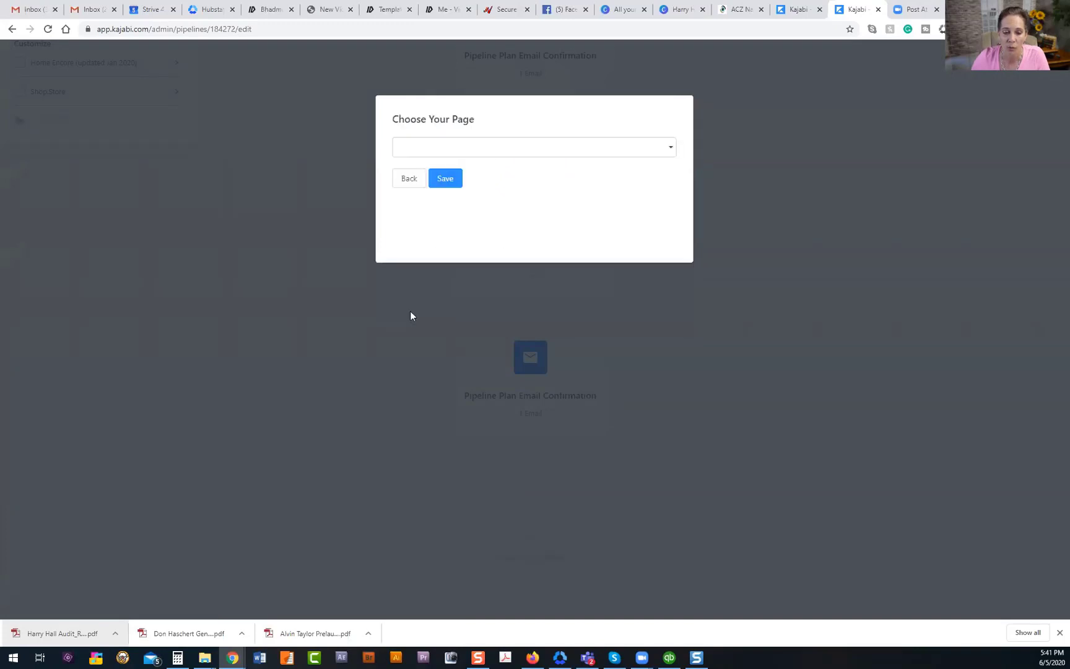
left_click(486, 149)
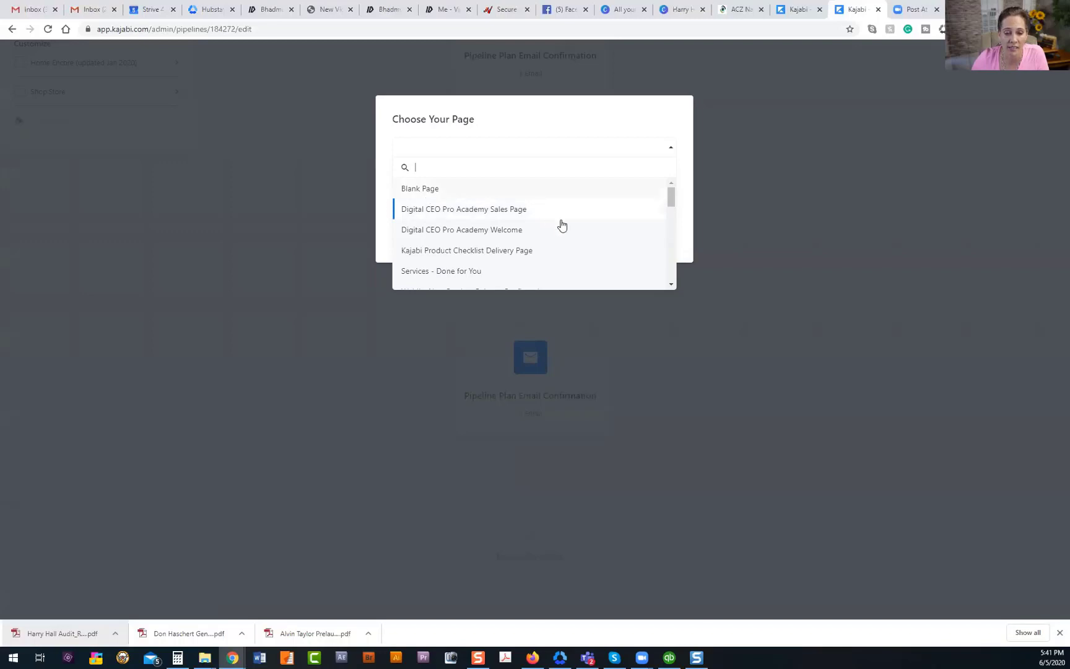
scroll(557, 229, "down", 1)
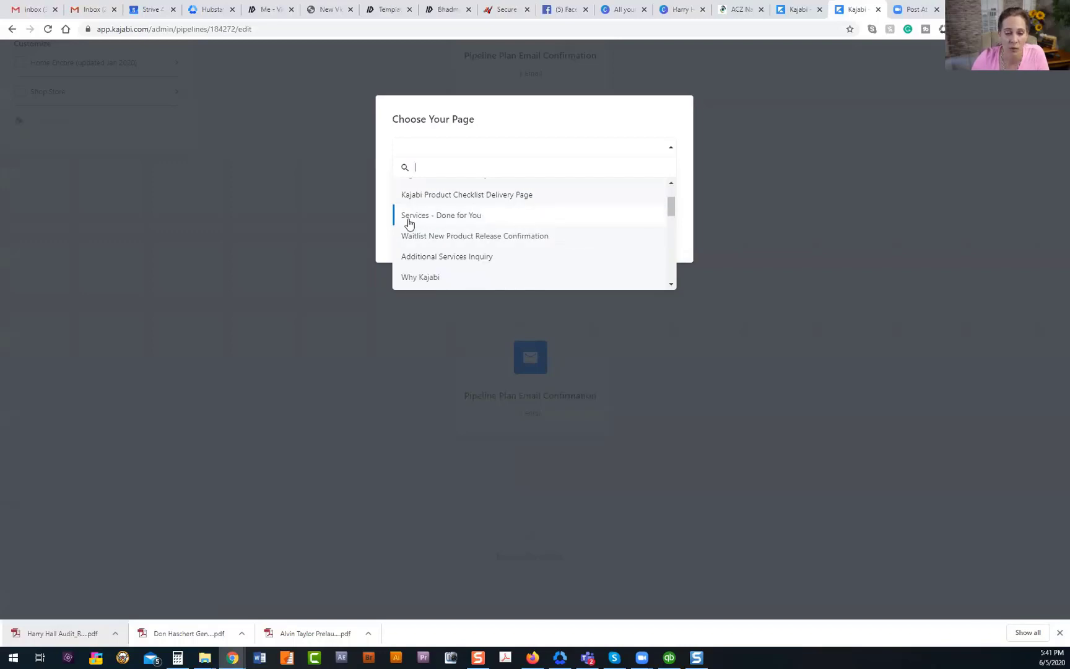
left_click(457, 216)
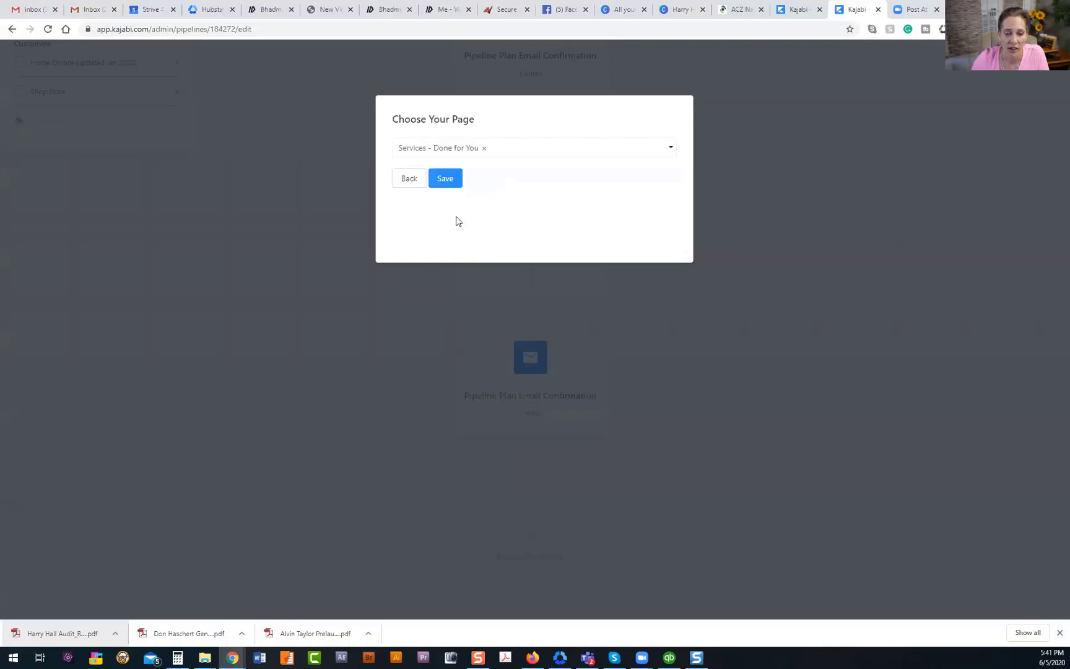
left_click(444, 180)
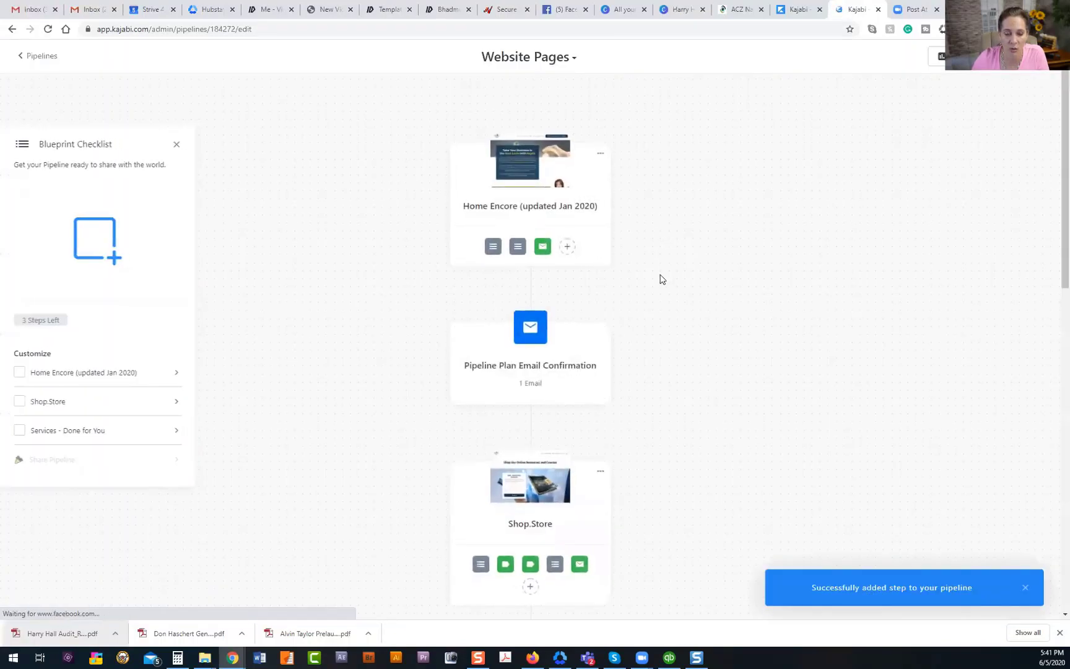
Add the existing landing page Services - Consulting at the end of the pipeline, after the Kajabi Done for You Services Inquiry sequence.
scroll(663, 279, "down", 3)
scroll(664, 279, "down", 7)
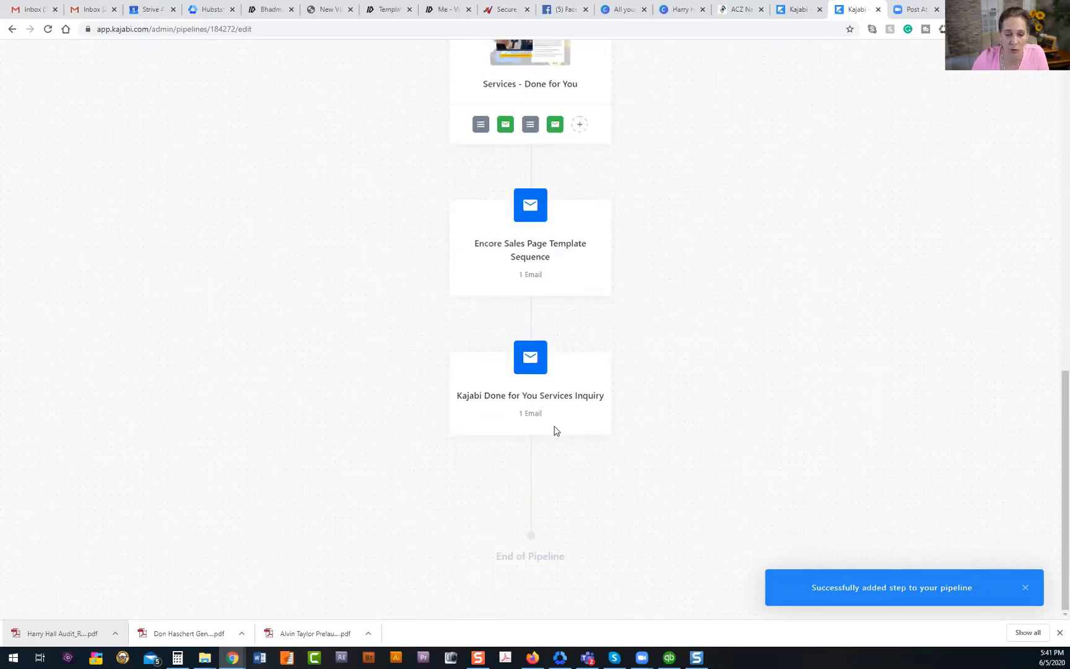
mouse_move(546, 489)
left_click(528, 462)
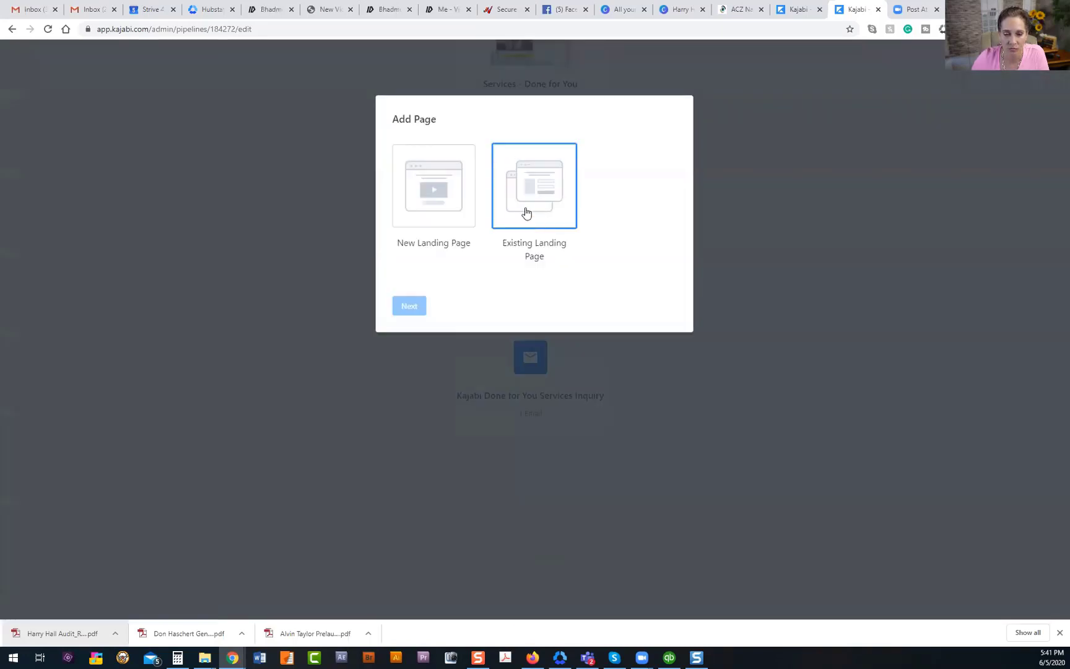
left_click(526, 213)
left_click(411, 307)
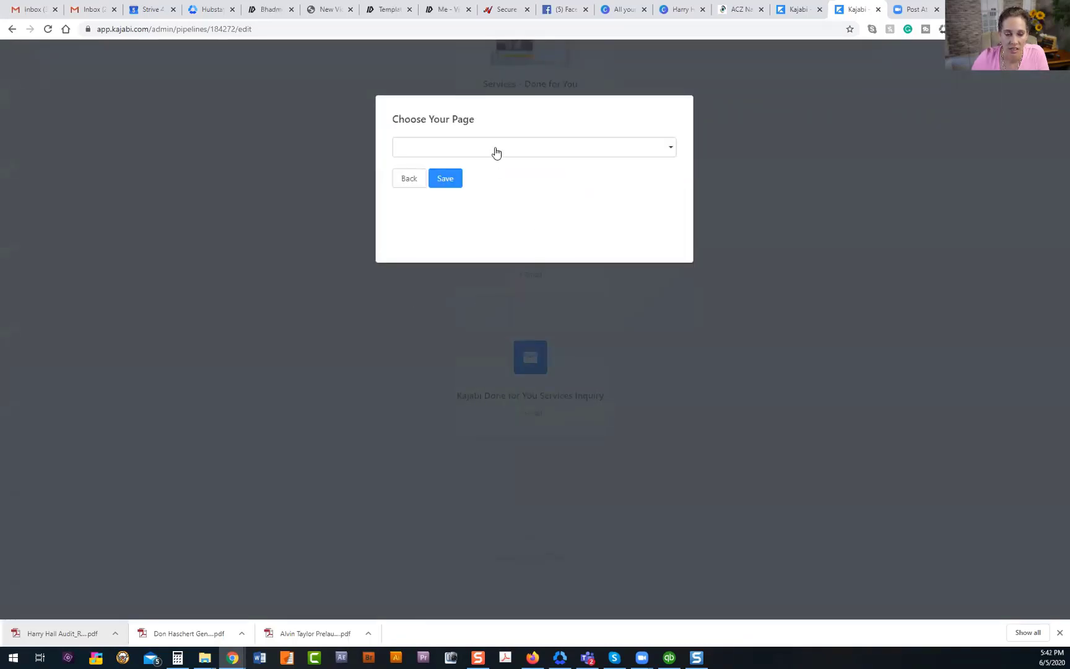
left_click(495, 148)
scroll(545, 242, "down", 1)
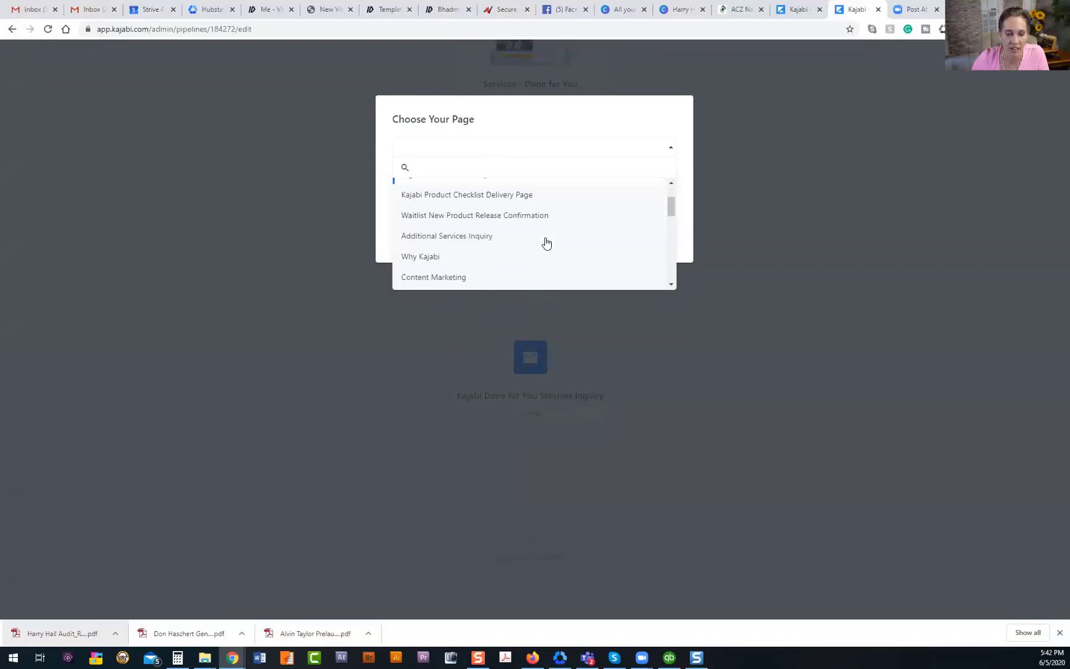
scroll(545, 242, "down", 1)
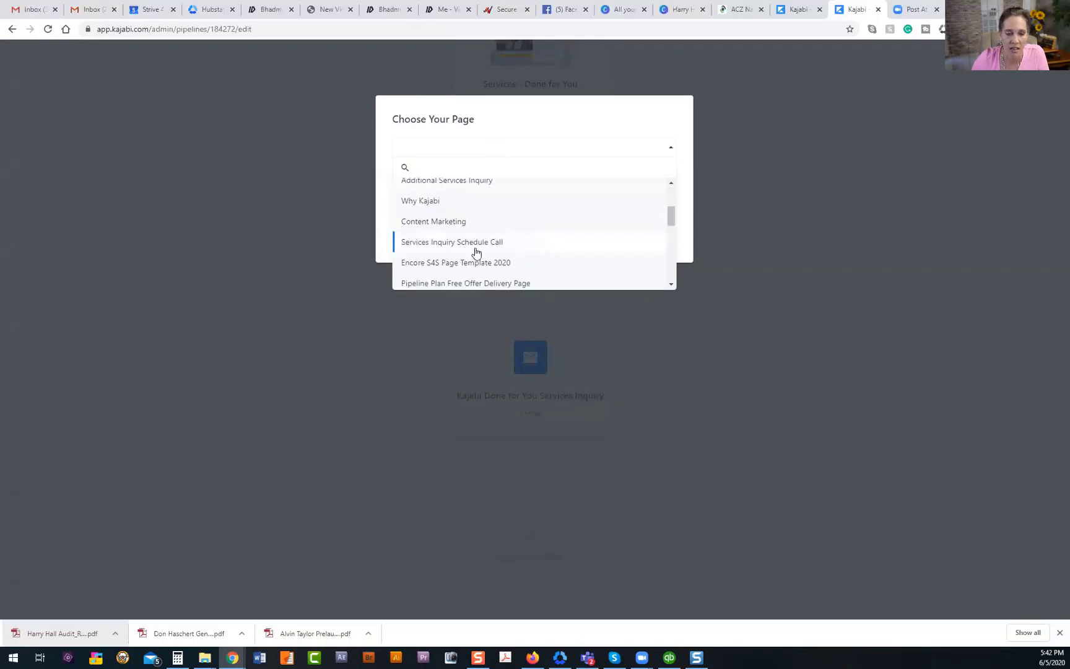
scroll(476, 251, "down", 1)
scroll(476, 250, "down", 1)
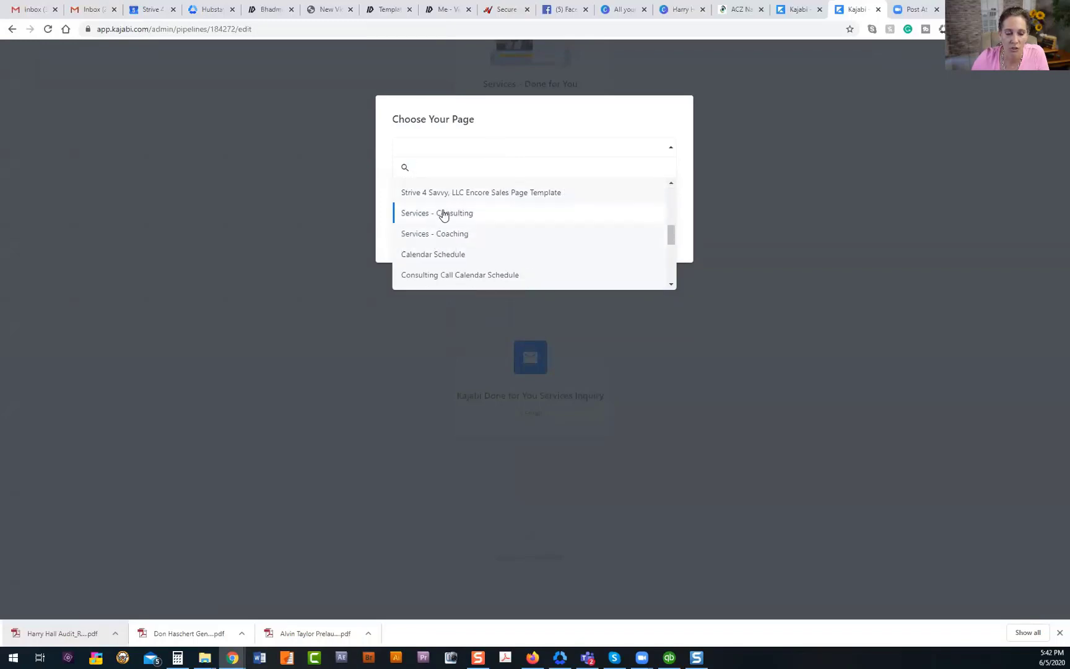
left_click(444, 214)
left_click(445, 179)
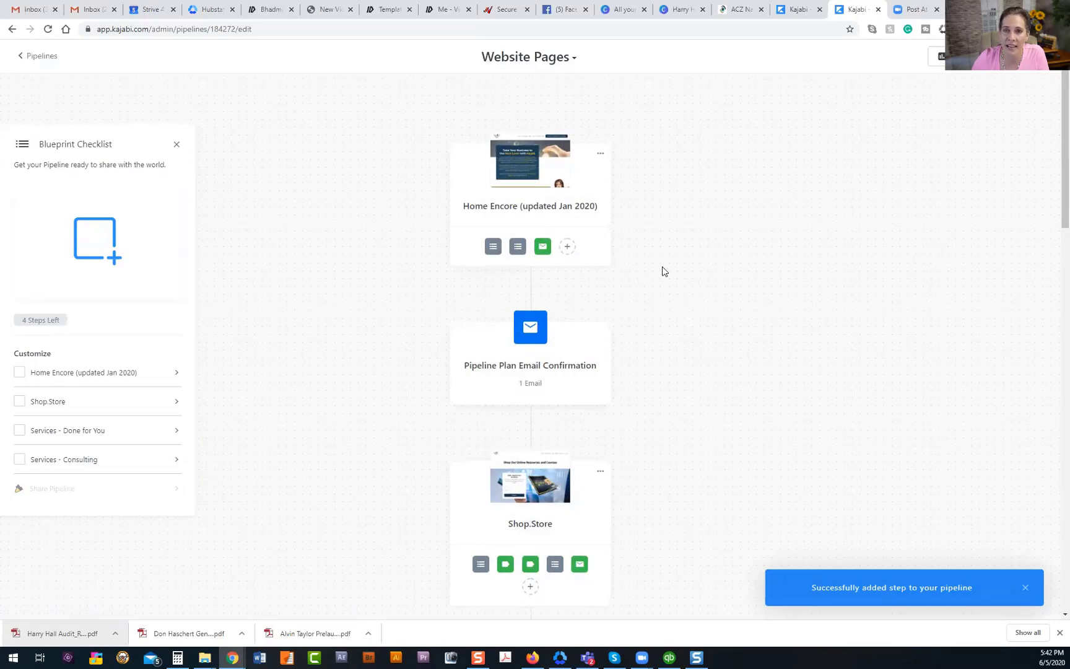
Review the full sequence of pages and emails in the Website Pages pipeline, and return to the Pipelines overview.
scroll(662, 271, "down", 7)
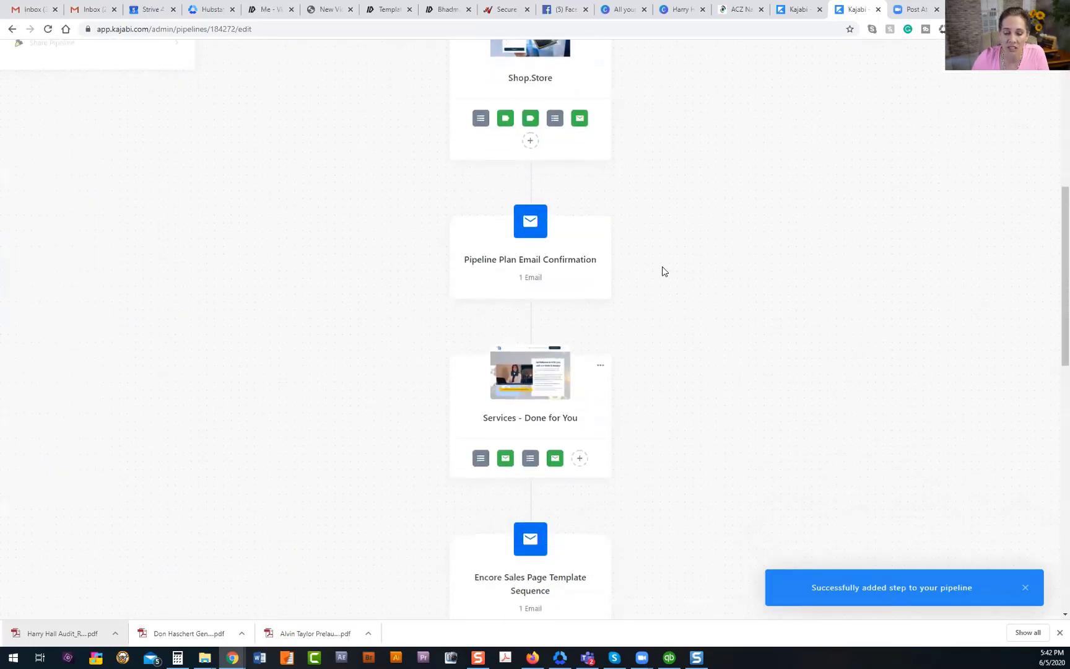
scroll(663, 271, "down", 7)
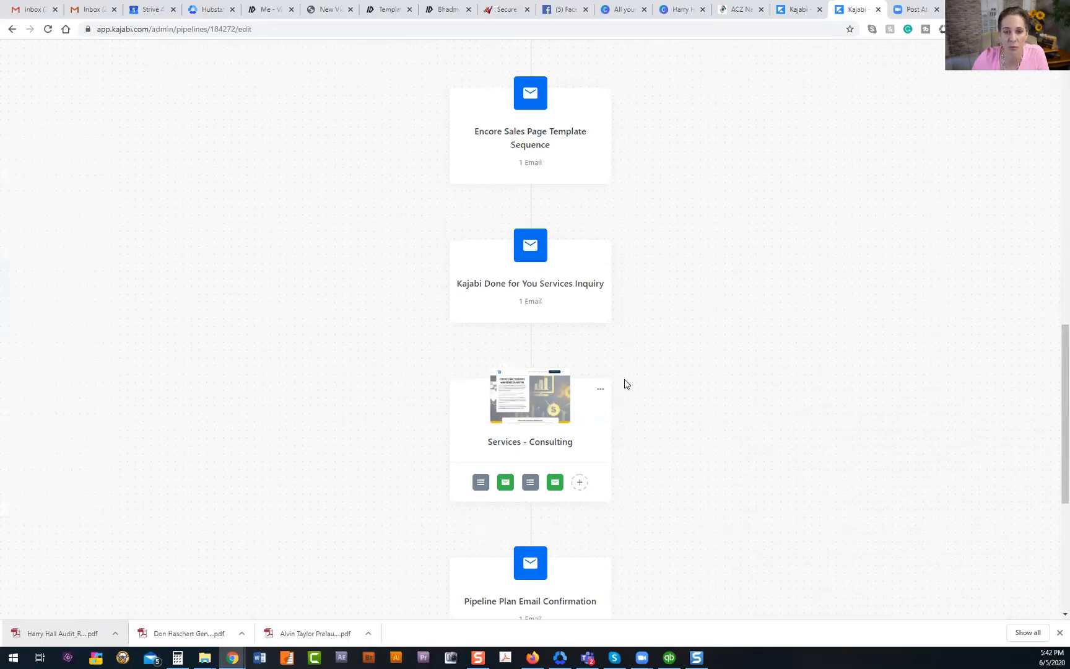
scroll(625, 384, "up", 15)
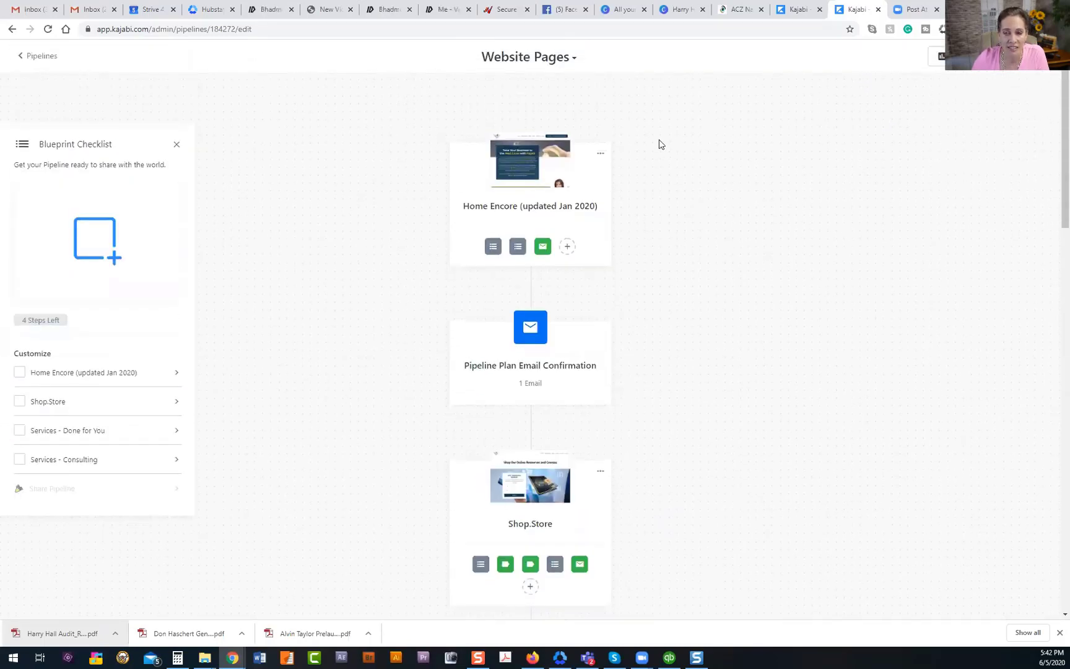
left_click(38, 57)
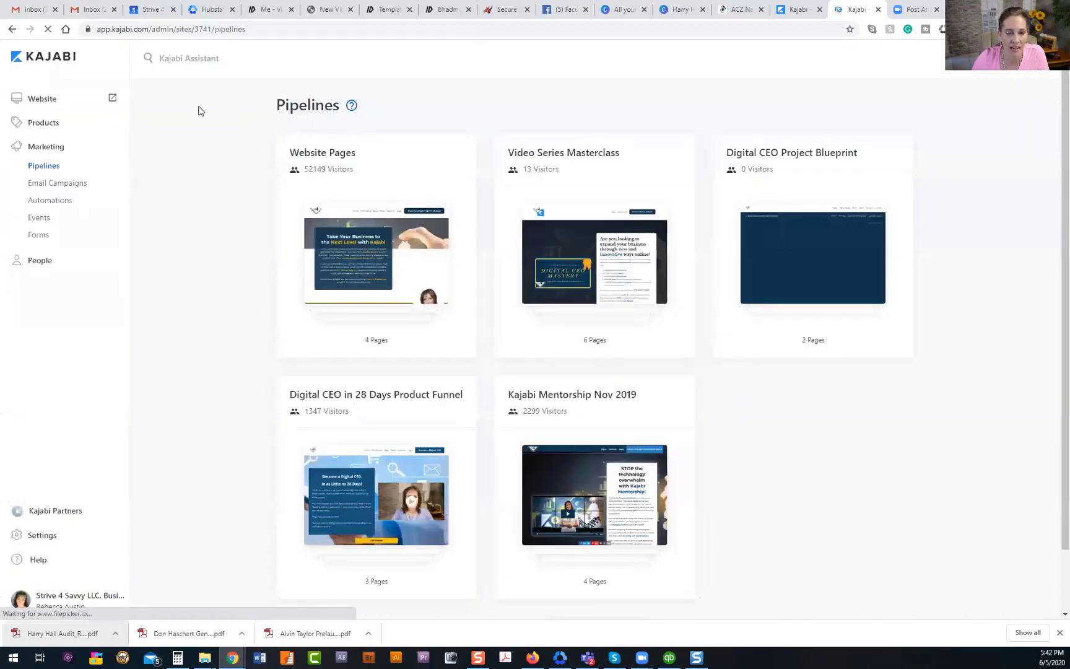
Delete the standalone landing page named Blank Page from the website's pages.
left_click(222, 58)
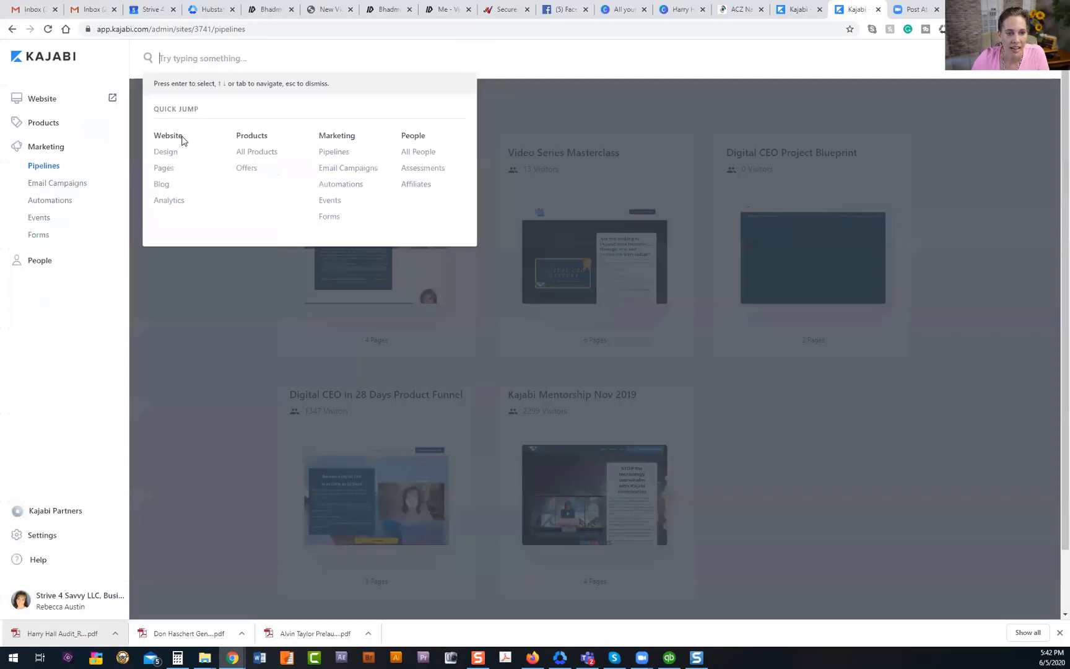
left_click(163, 172)
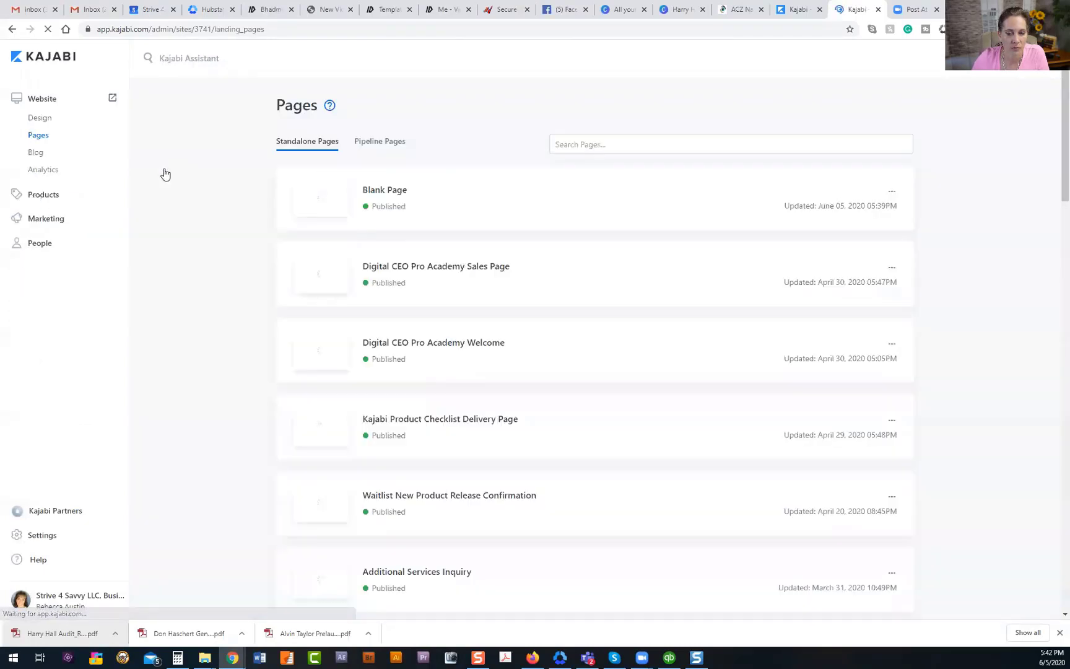
left_click(891, 191)
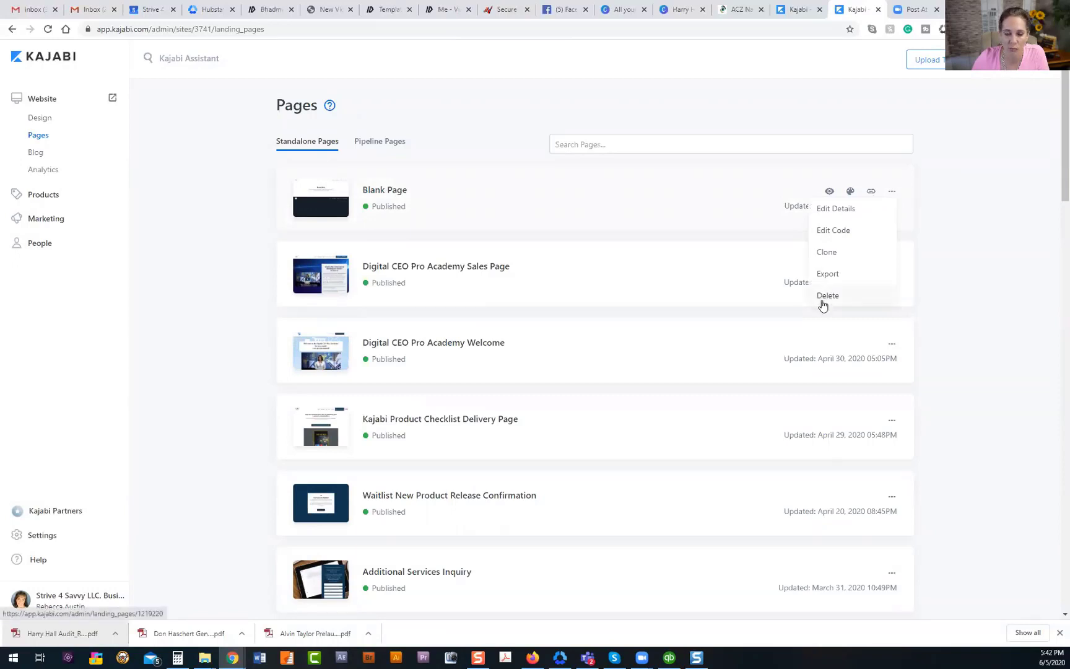
left_click(824, 297)
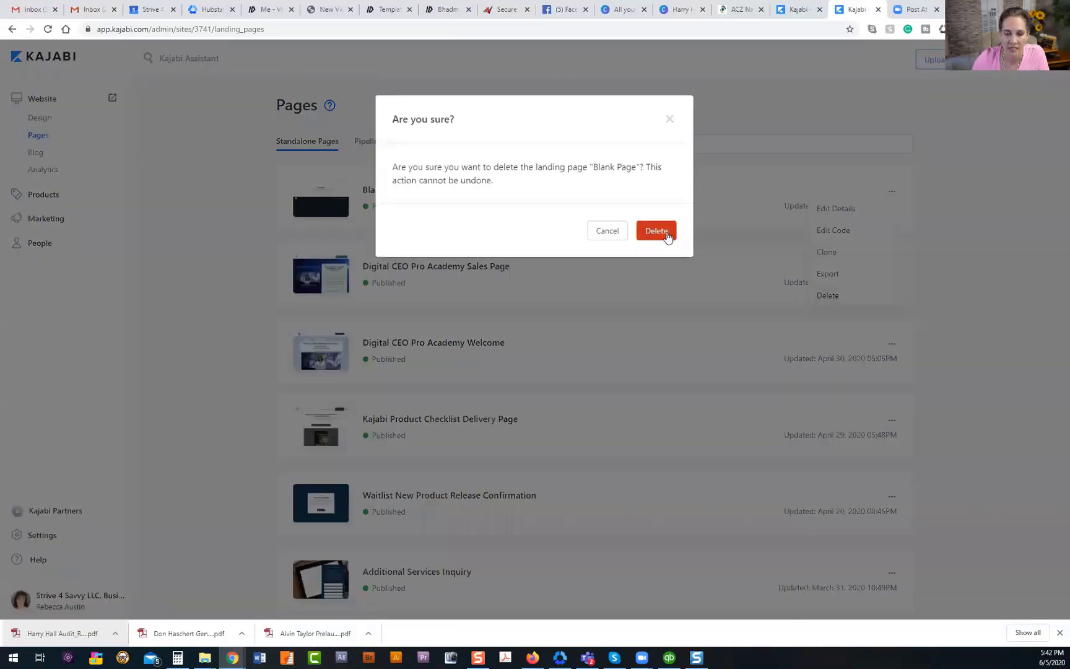
left_click(667, 235)
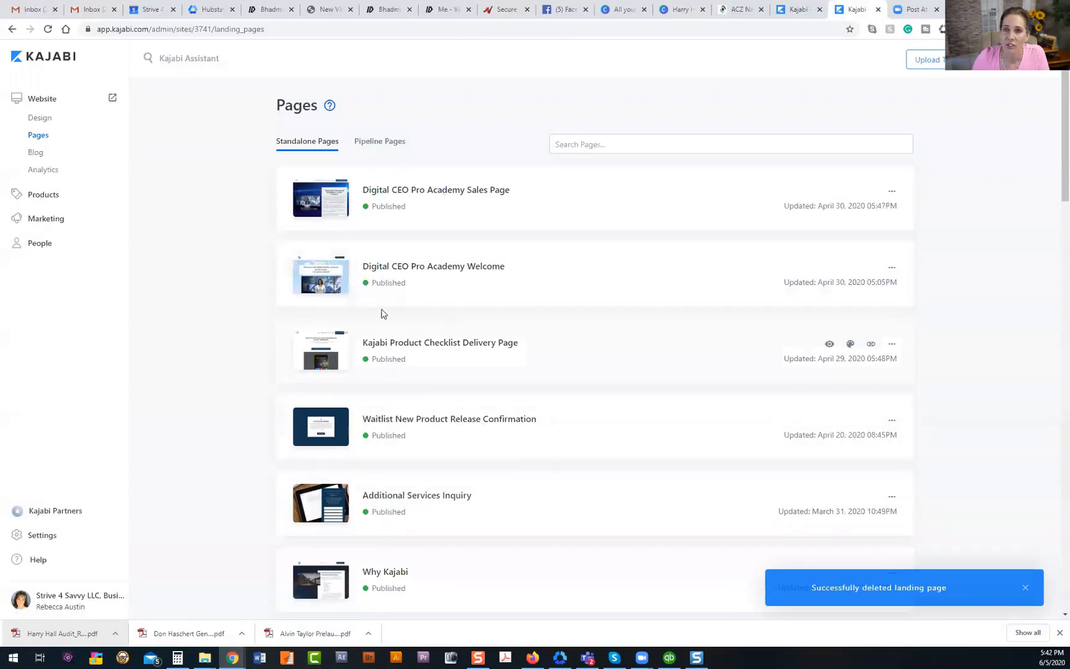
View the pages grouped under the Website Pages pipeline, and return to the list of standalone pages.
left_click(378, 144)
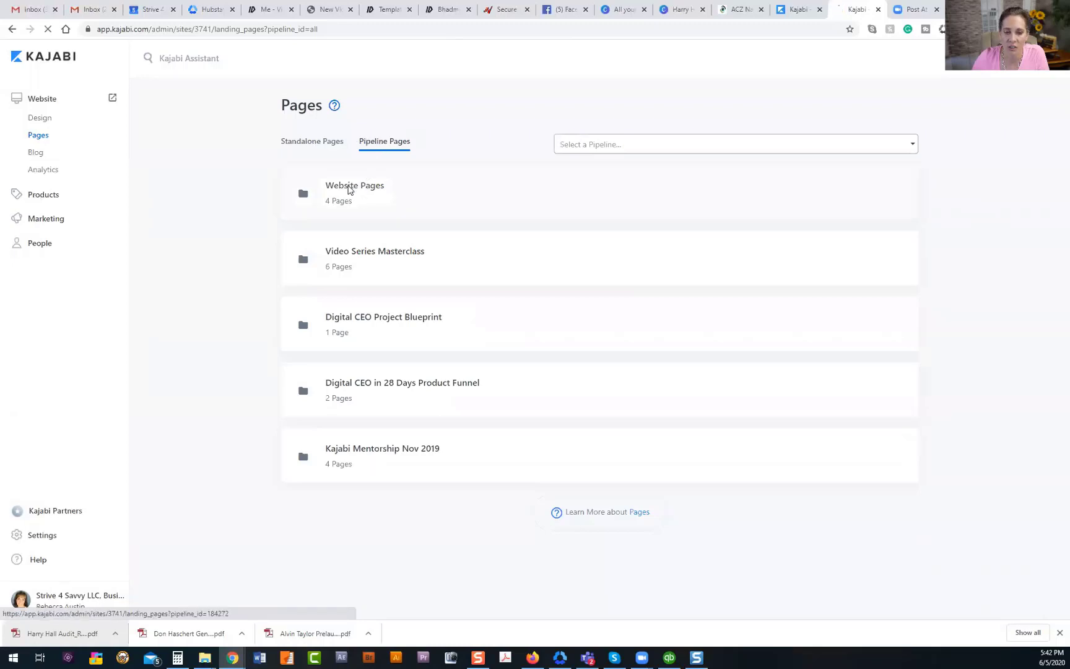
left_click(348, 190)
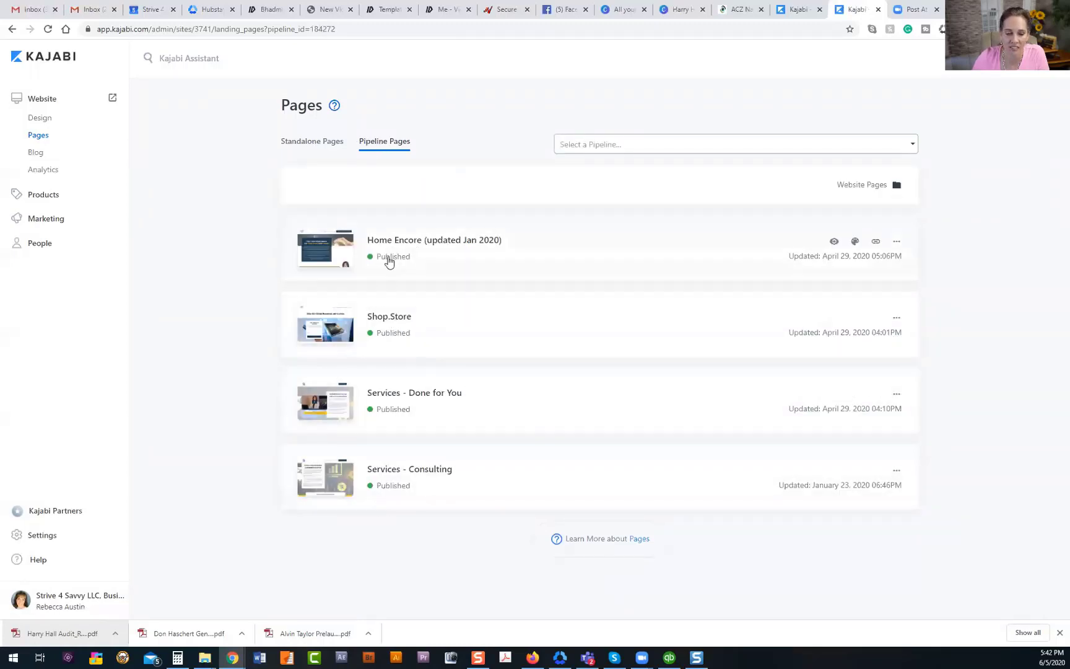
left_click(314, 144)
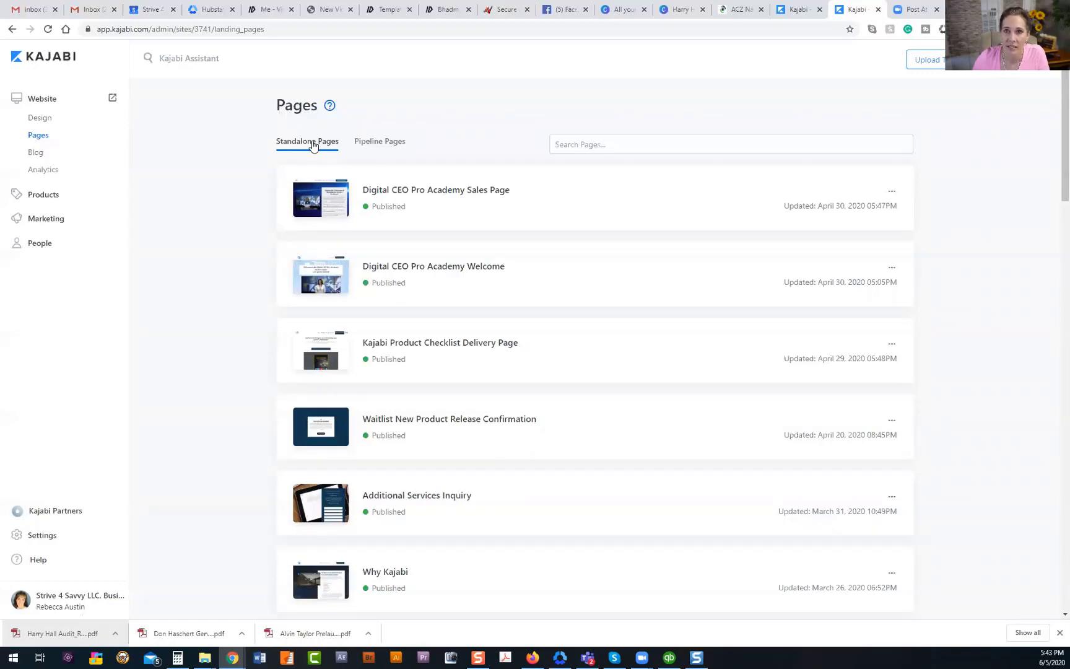
Review the names and published or draft status of the remaining standalone pages, and activate the page search.
scroll(417, 294, "down", 10)
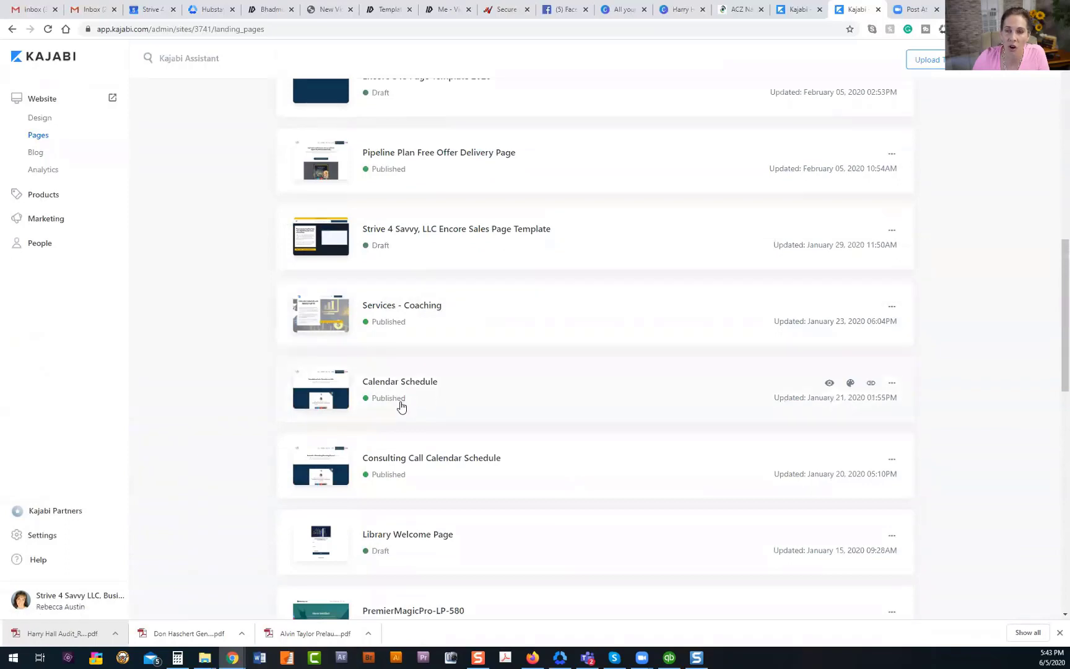
scroll(390, 390, "up", 1)
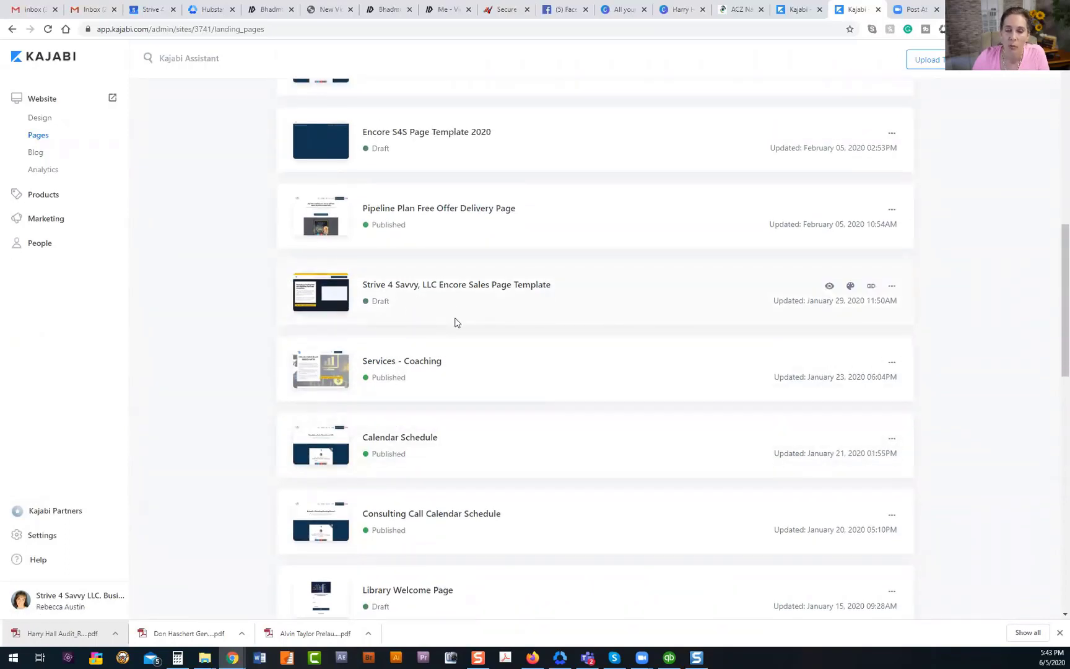
scroll(420, 314, "up", 2)
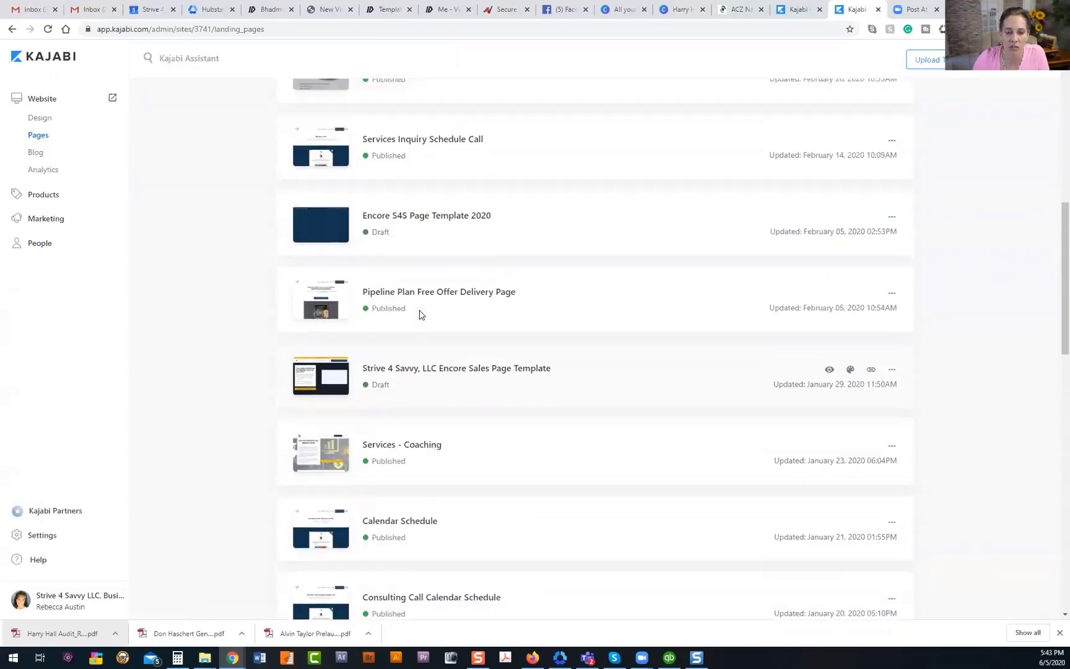
scroll(540, 286, "up", 10)
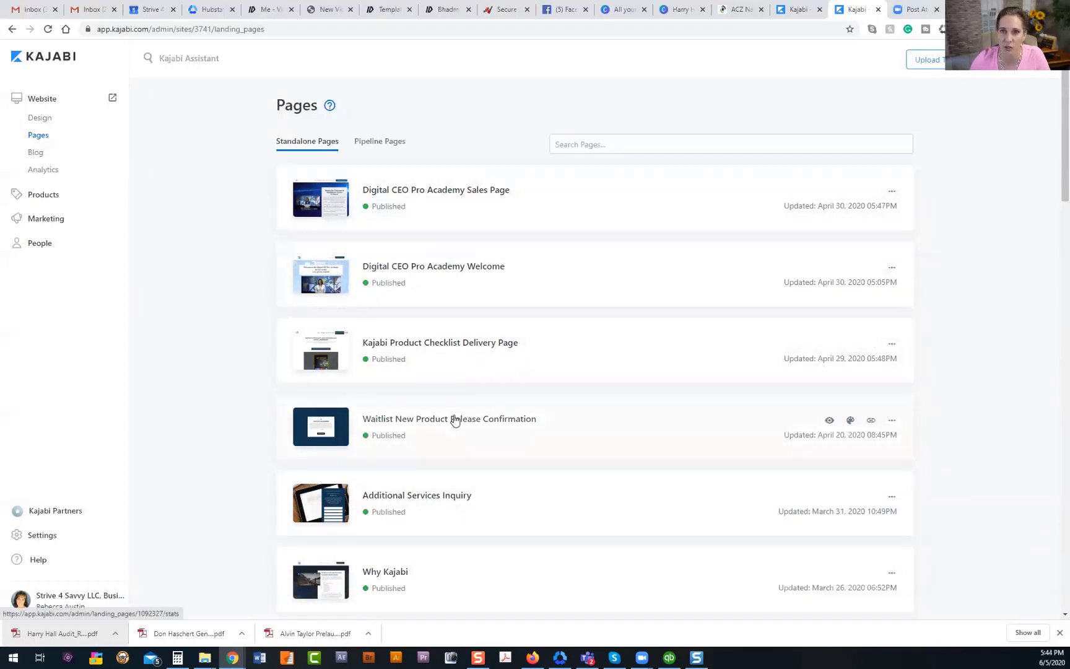
scroll(435, 306, "down", 10)
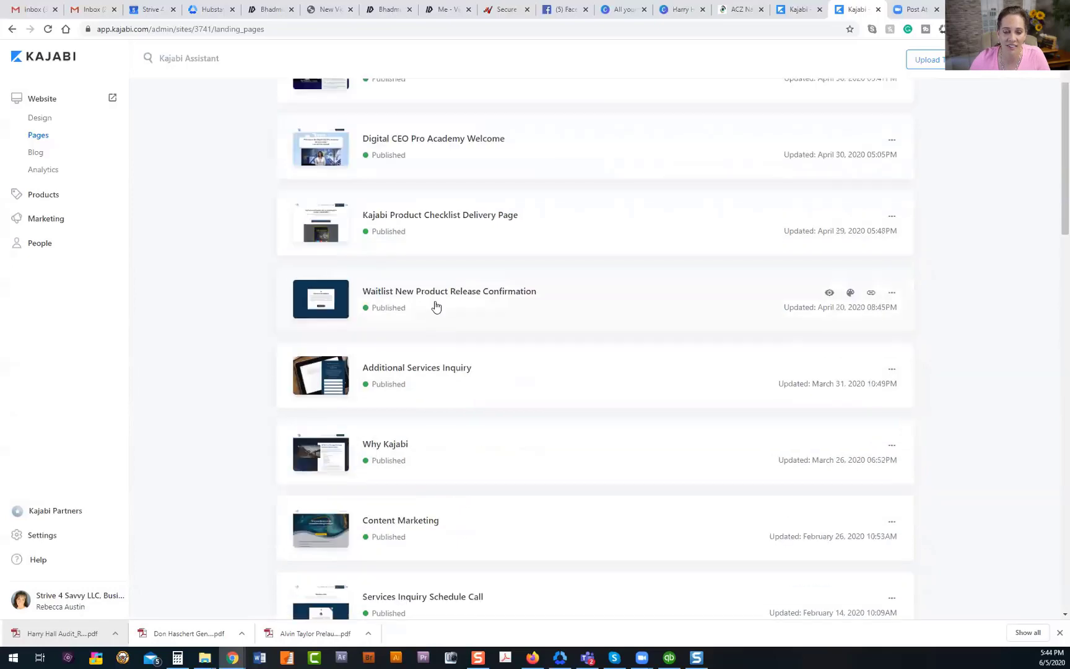
scroll(436, 306, "down", 7)
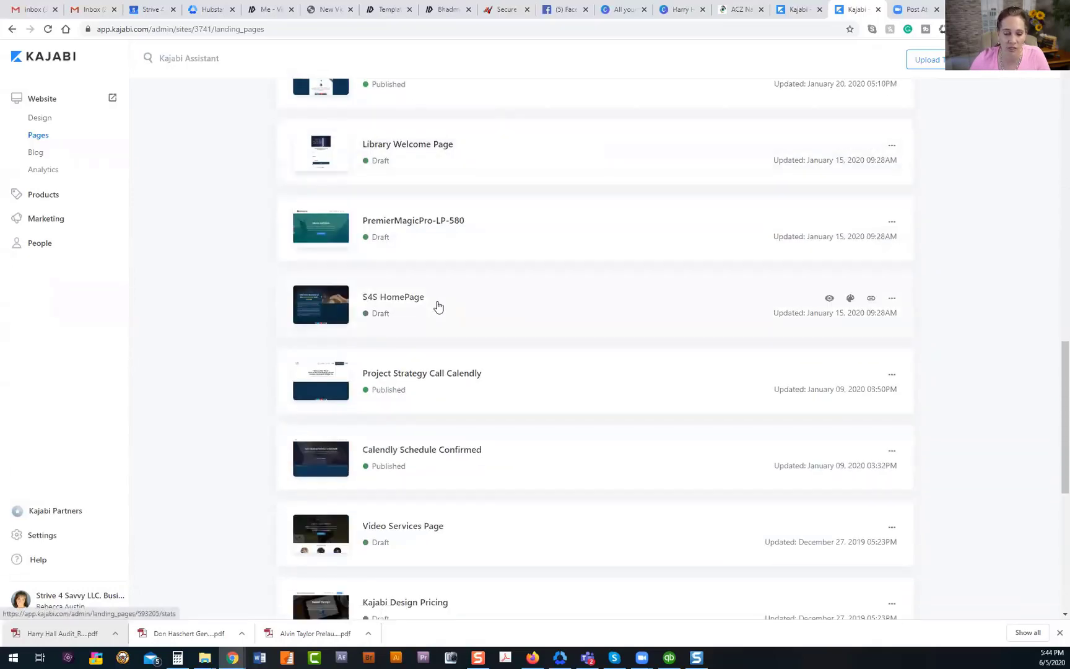
scroll(438, 306, "up", 13)
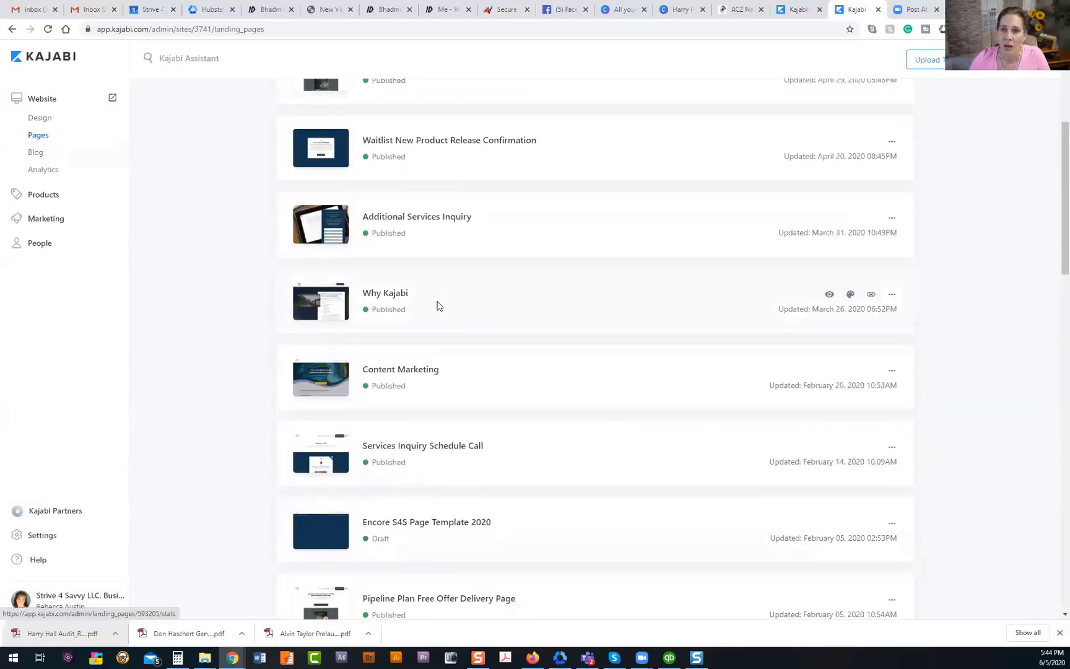
scroll(437, 306, "up", 5)
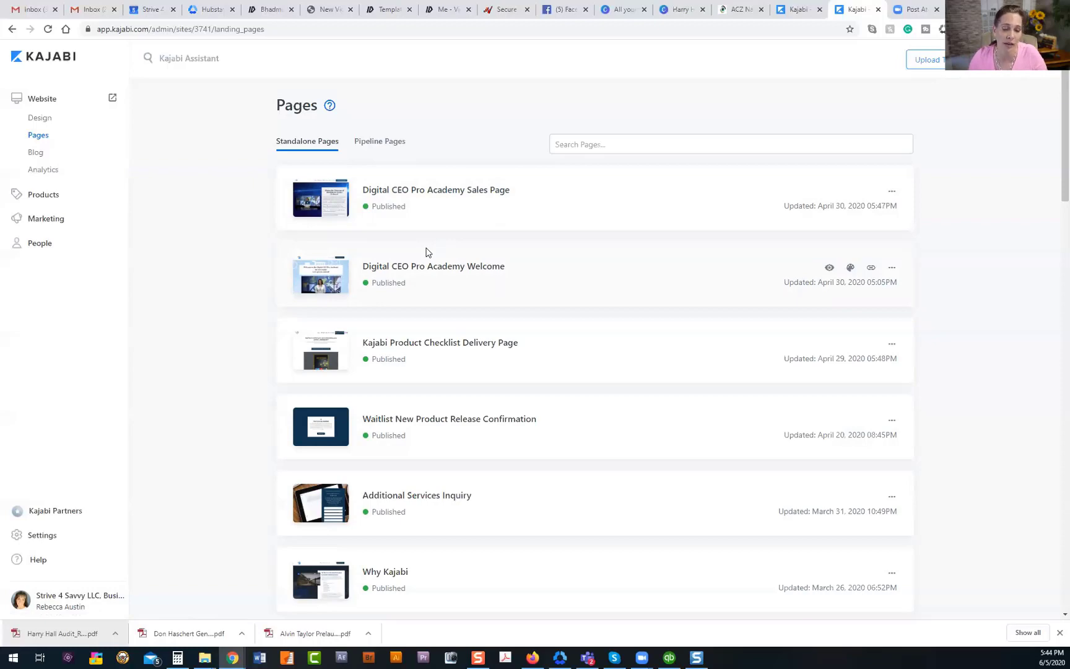
scroll(522, 334, "down", 1)
scroll(522, 334, "down", 3)
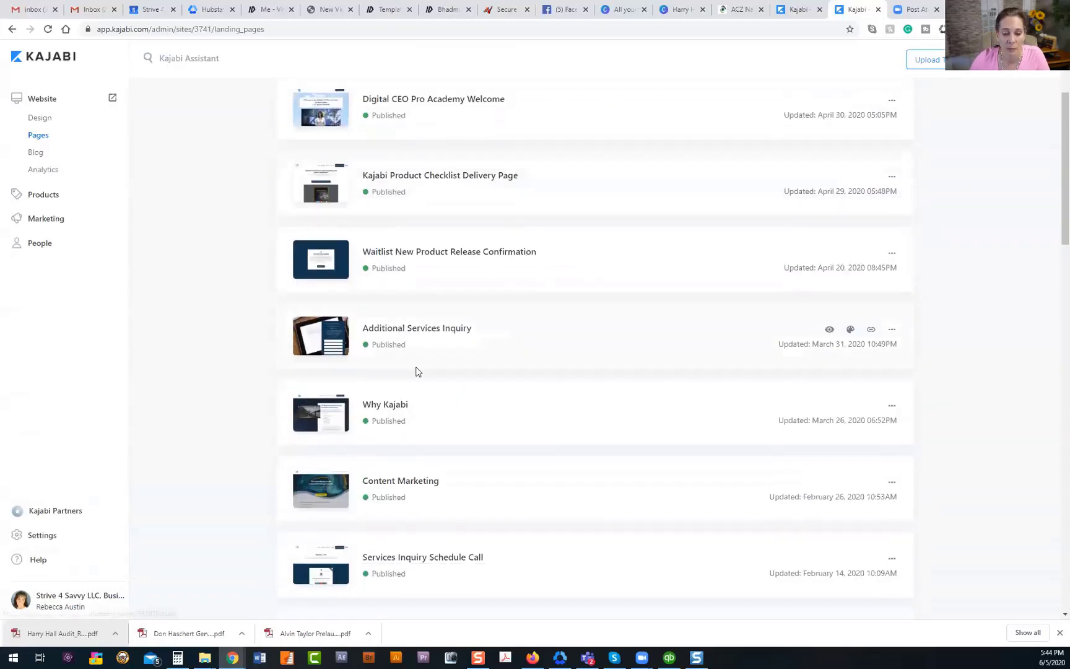
scroll(415, 371, "down", 3)
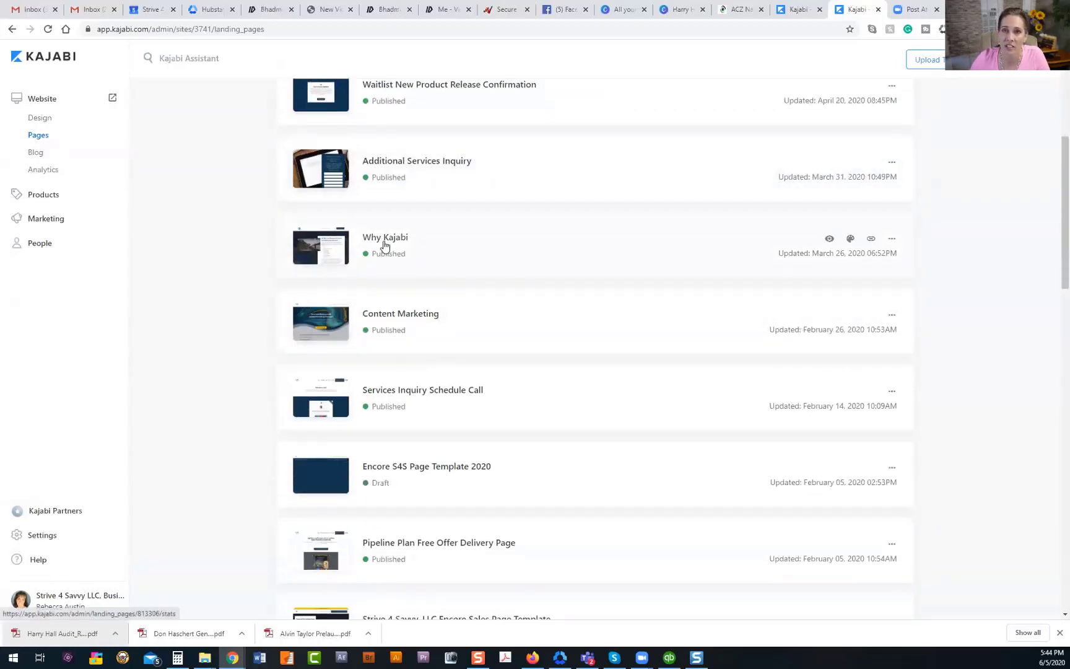
scroll(444, 306, "down", 2)
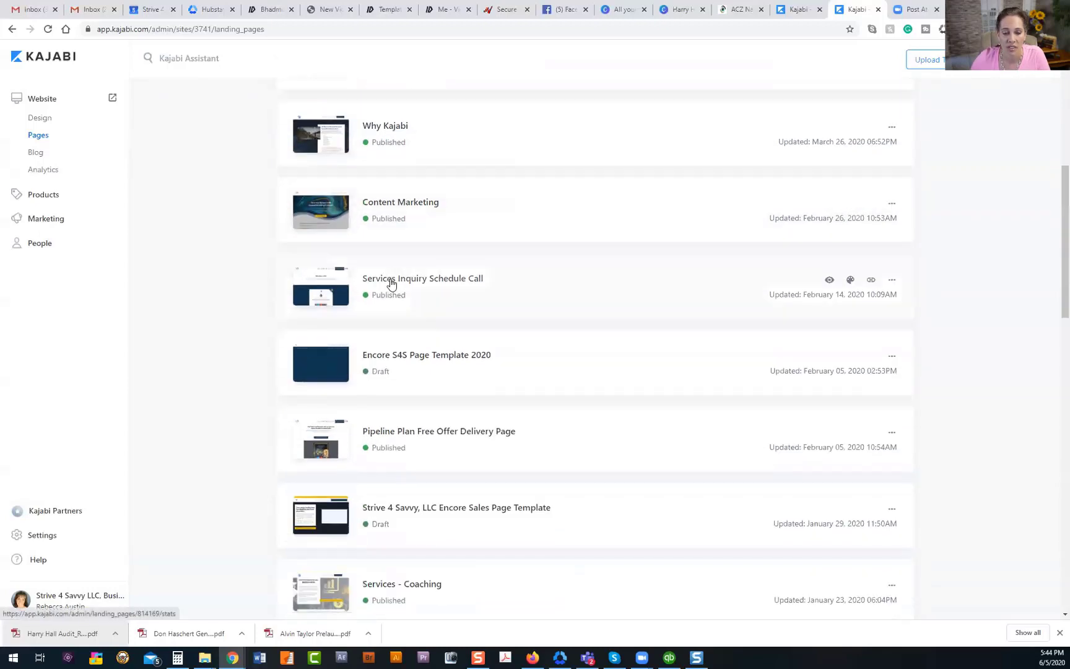
scroll(571, 339, "down", 2)
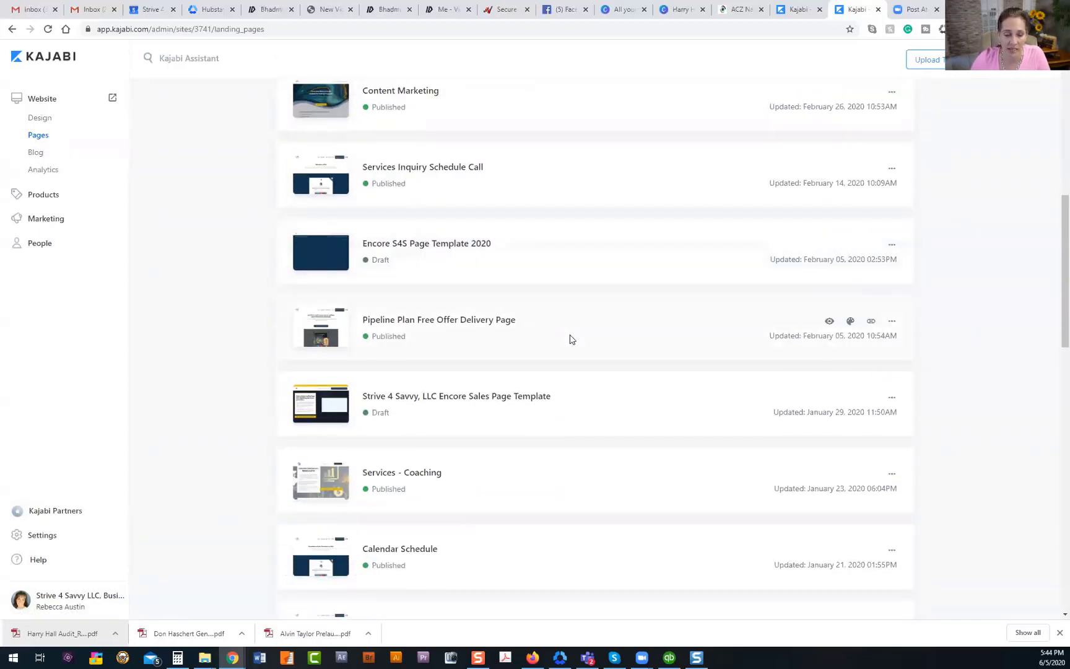
scroll(521, 344, "down", 2)
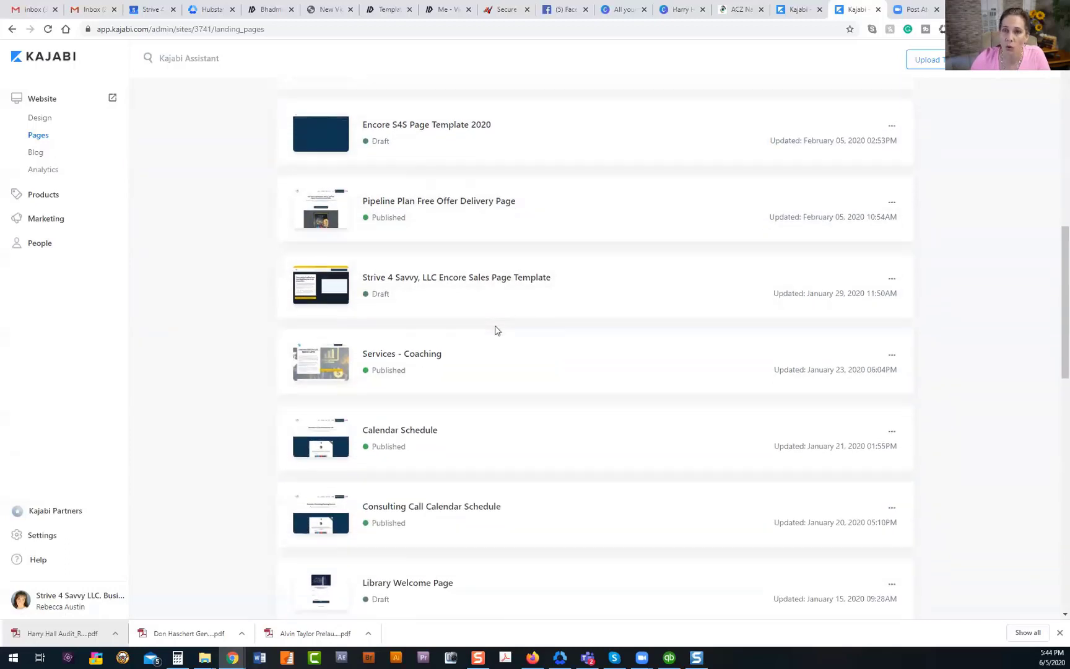
scroll(496, 330, "down", 2)
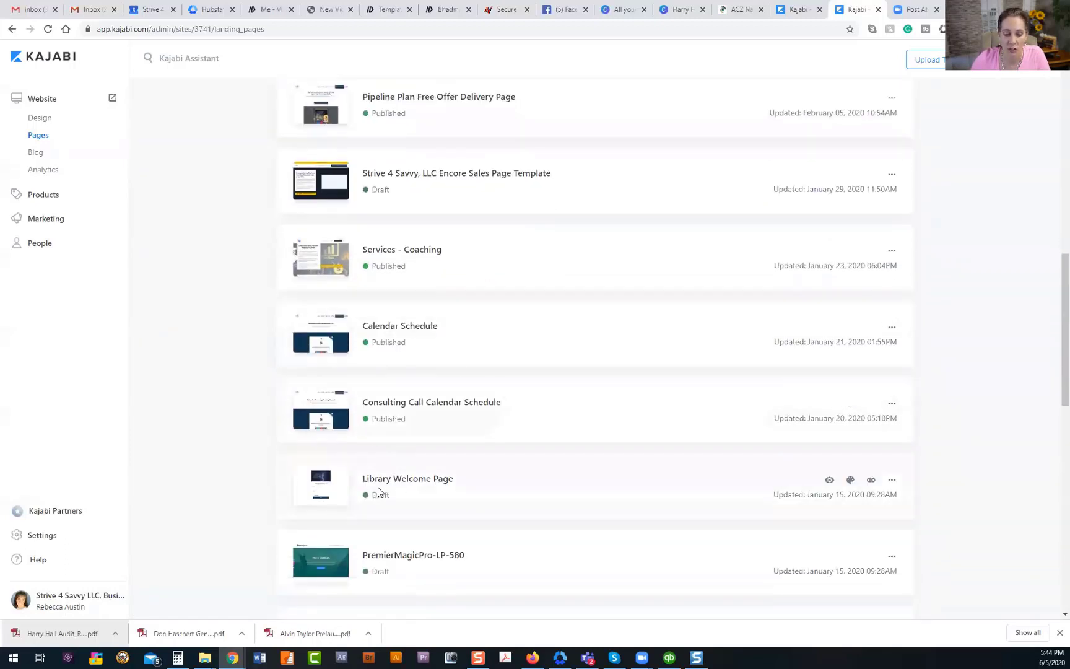
scroll(528, 467, "down", 3)
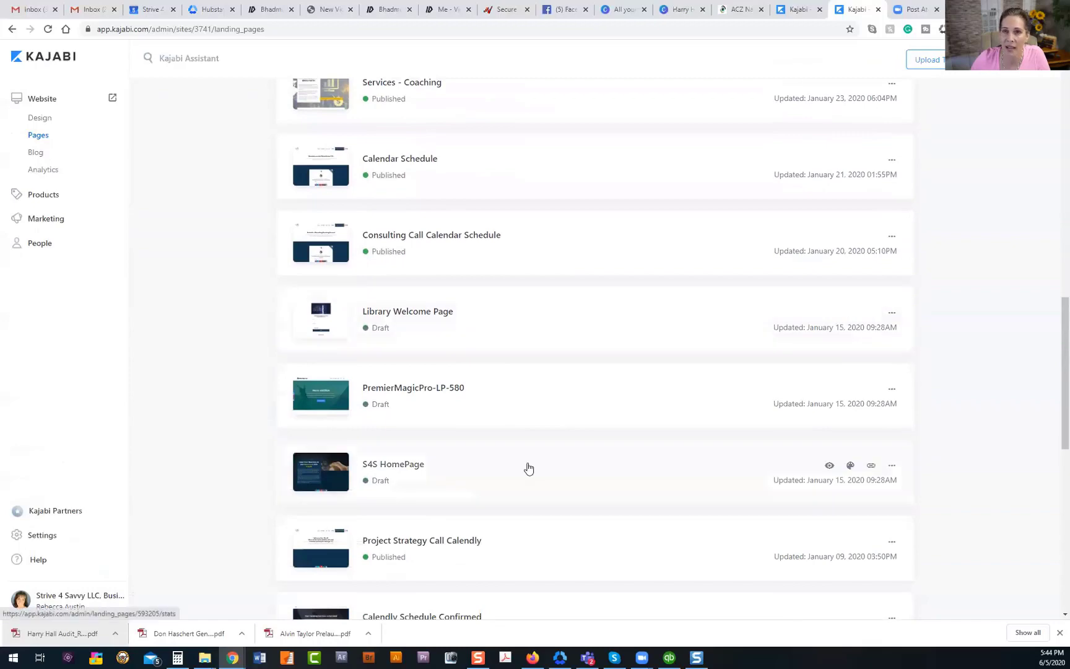
scroll(528, 468, "up", 5)
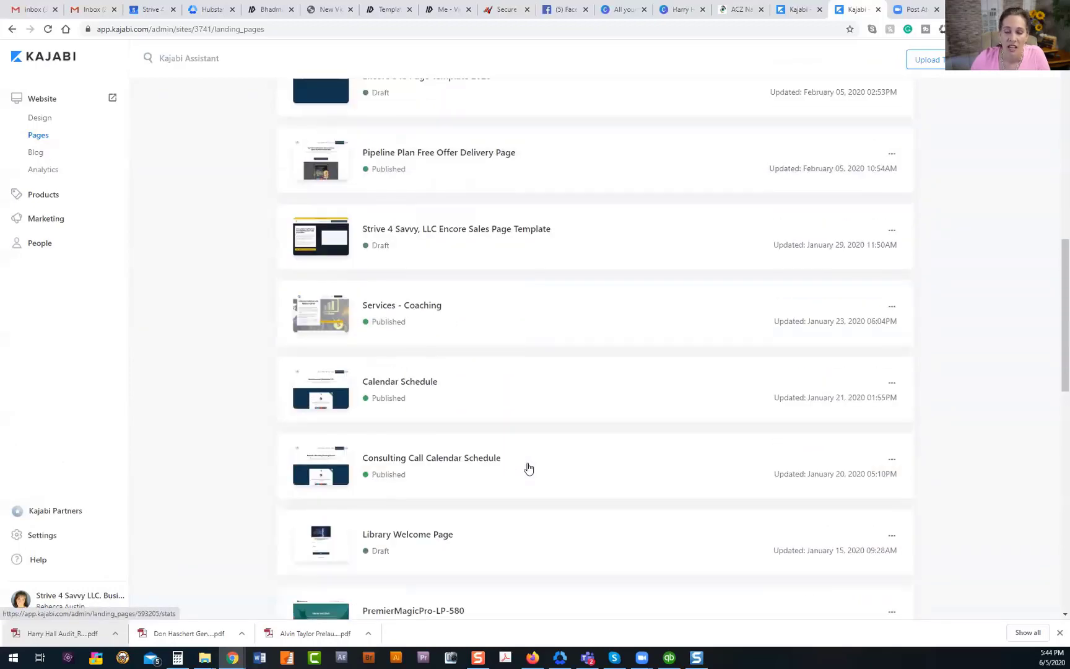
scroll(528, 467, "up", 12)
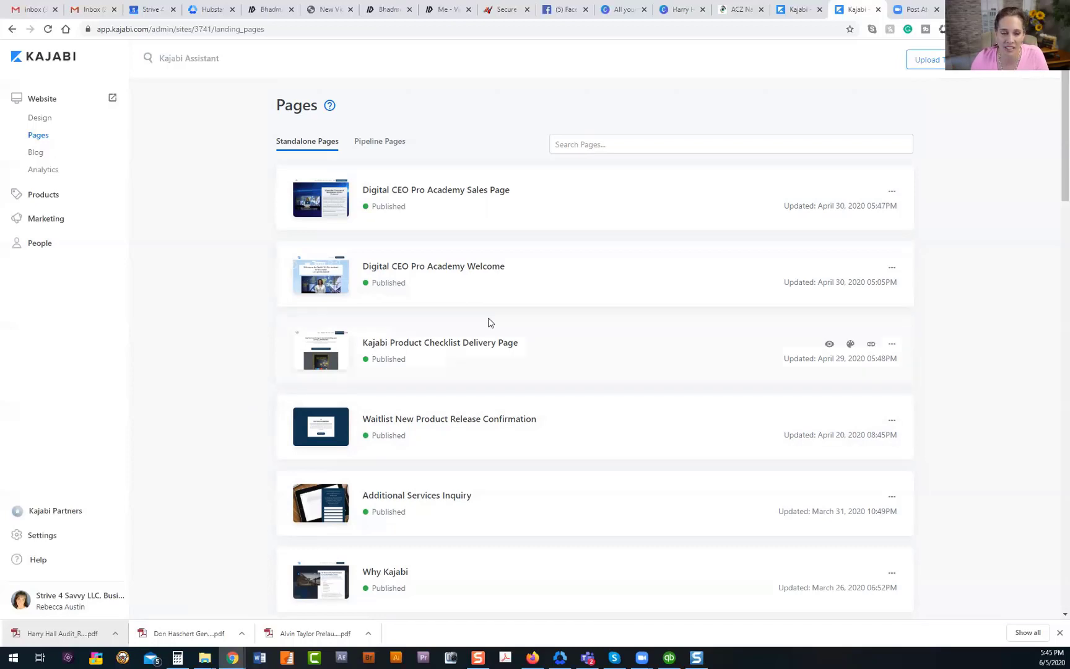
left_click(570, 142)
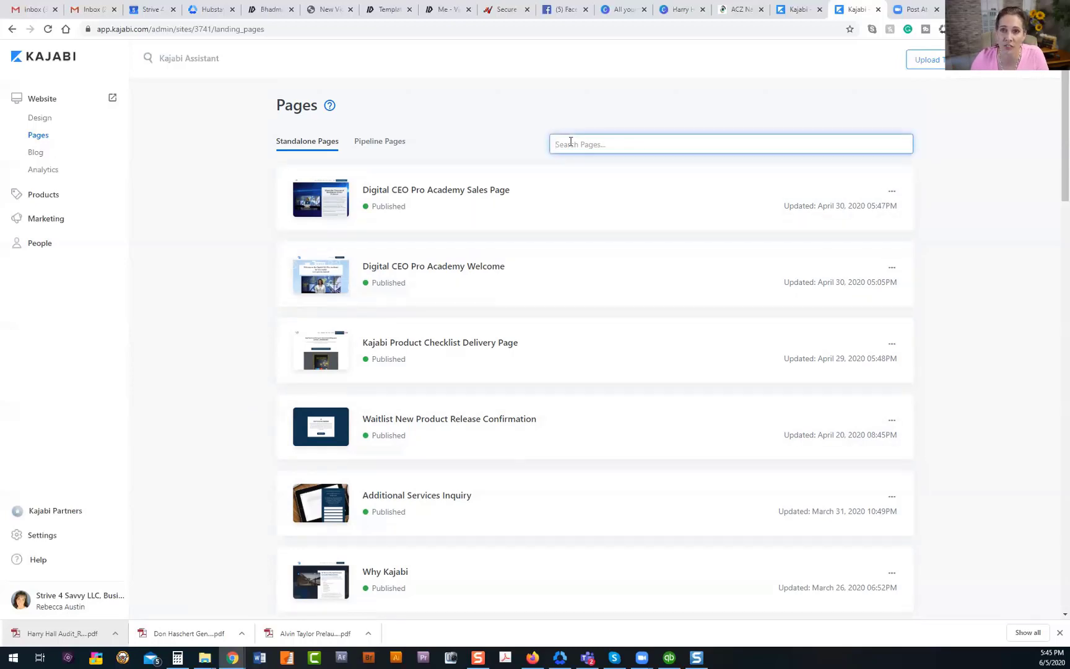